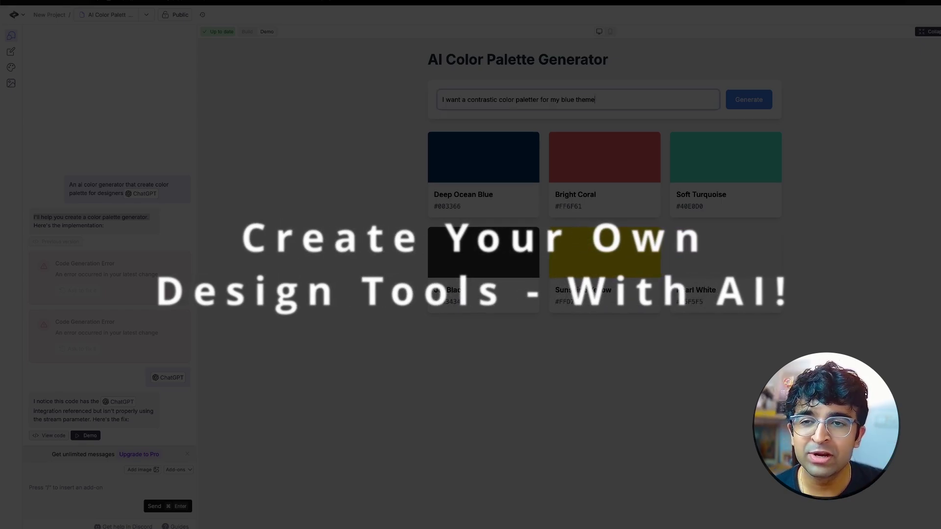
Generate a palette from the description "I want a contrastic color paletter for my blue theme", replacing the existing text
{"action": "key", "text": "super+a"}
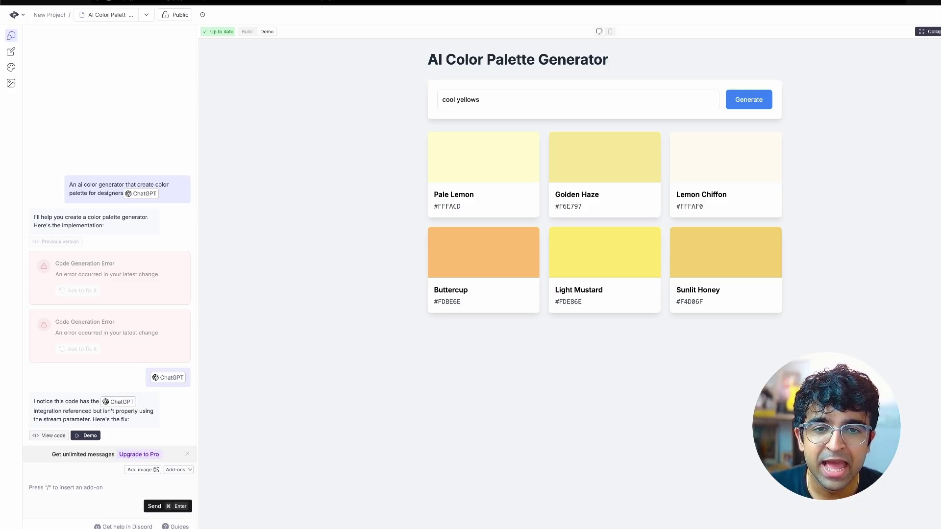
{"action": "key", "text": "super+a"}
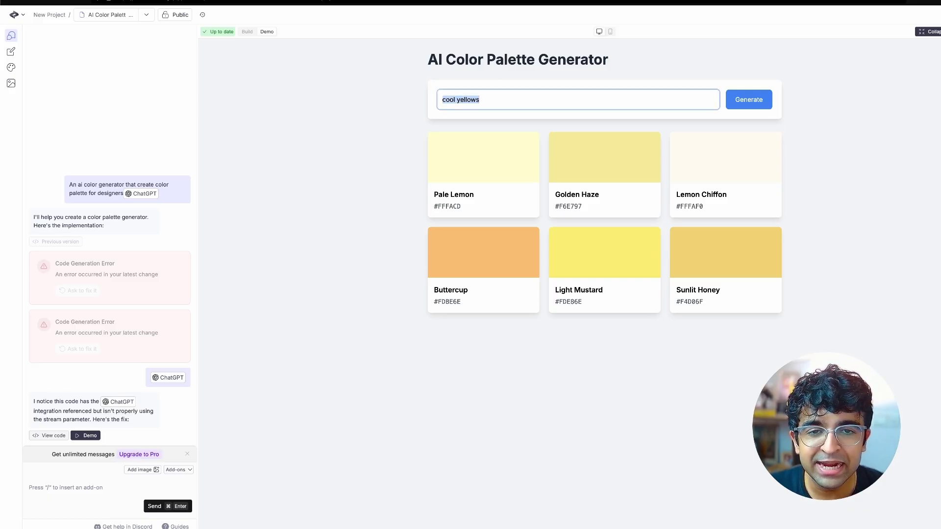
{"action": "key", "text": "BackSpace"}
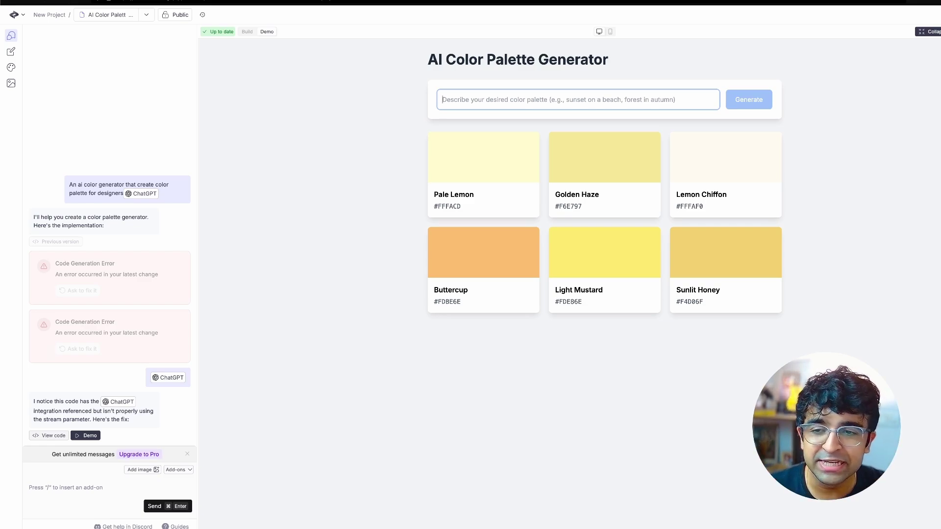
{"action": "left_click_drag", "start_coordinate": [34, 217], "coordinate": [150, 218]}
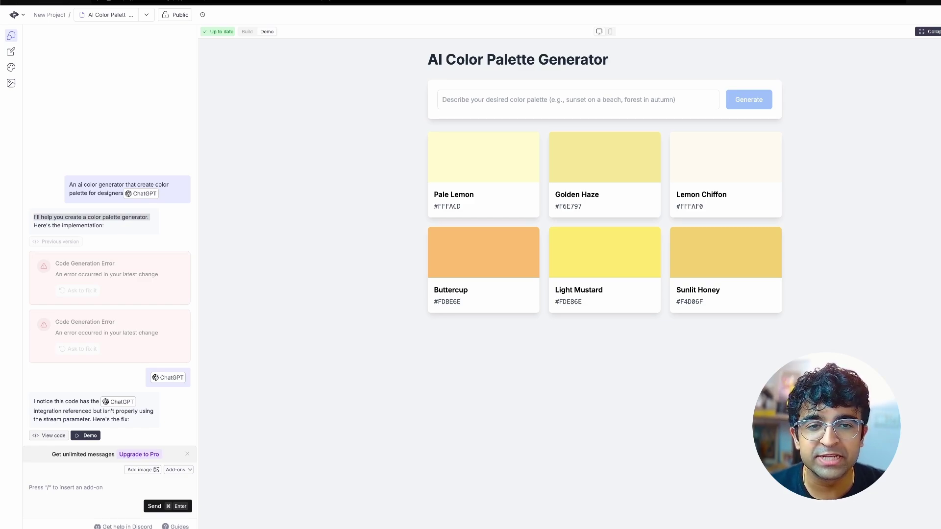
{"action": "left_click", "coordinate": [578, 99]}
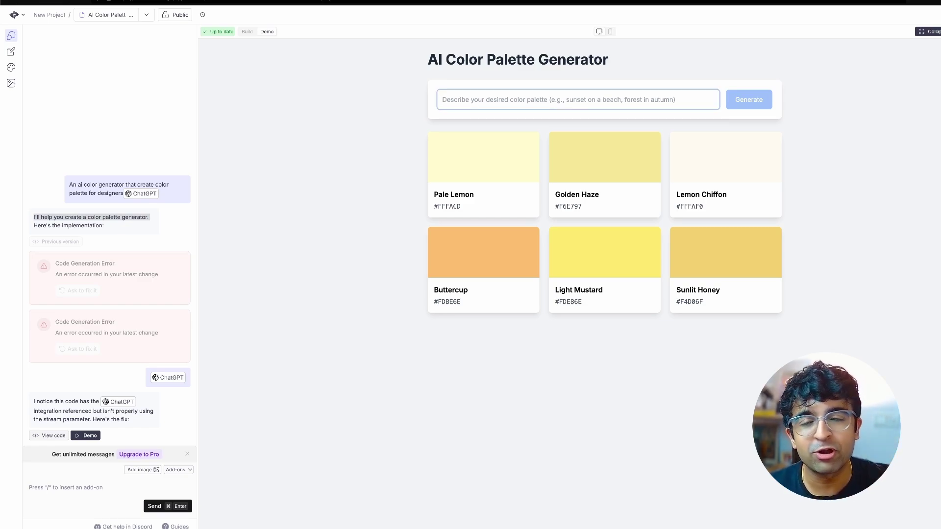
{"action": "type", "text": "I want a"}
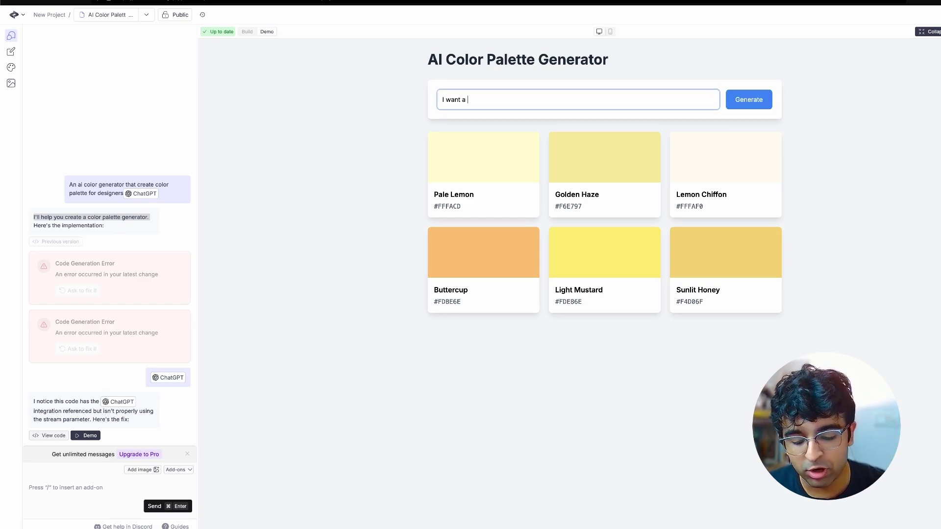
{"action": "type", "text": " contrastic c"}
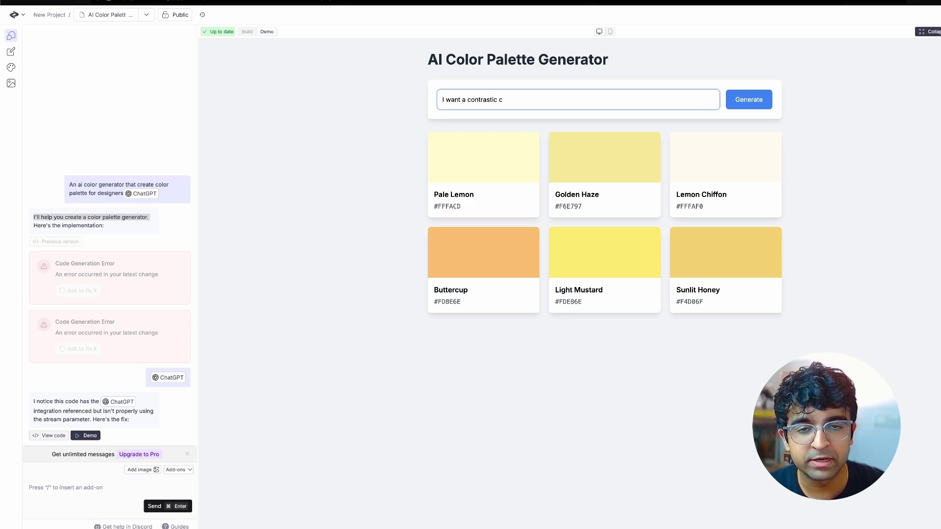
{"action": "type", "text": "olor paletter for my blue theme"}
{"action": "key", "text": "Return"}
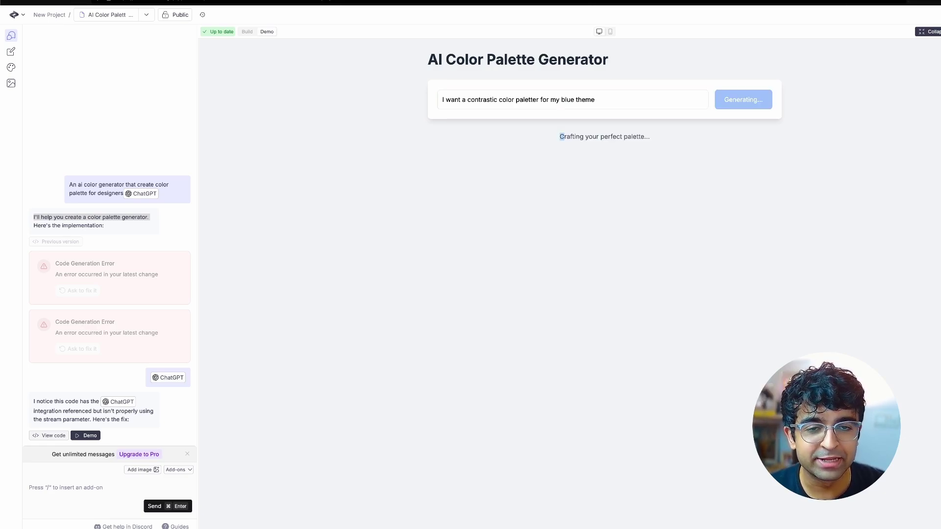
{"action": "left_click", "coordinate": [478, 206]}
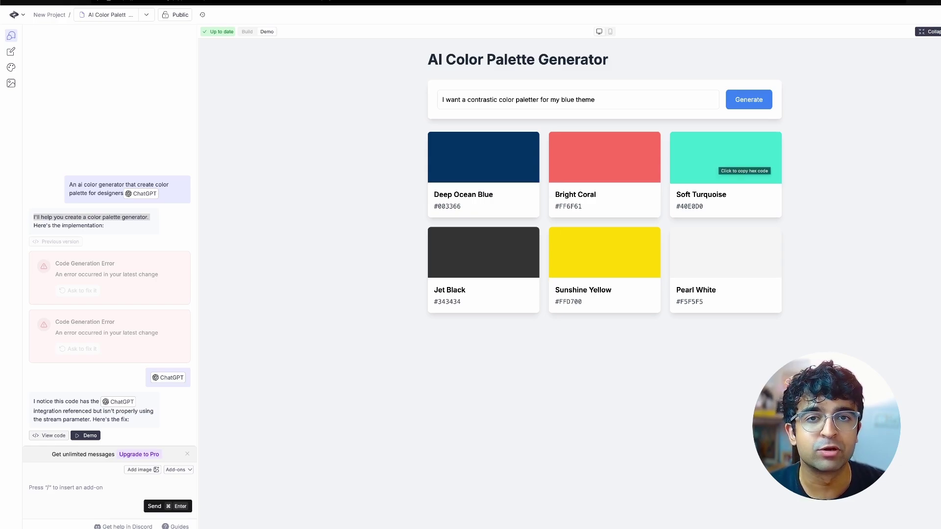
Replace the palette description with "A washed out rainbhow" and generate a new set of colors
{"action": "triple_click", "coordinate": [539, 99]}
{"action": "type", "text": "A wa"}
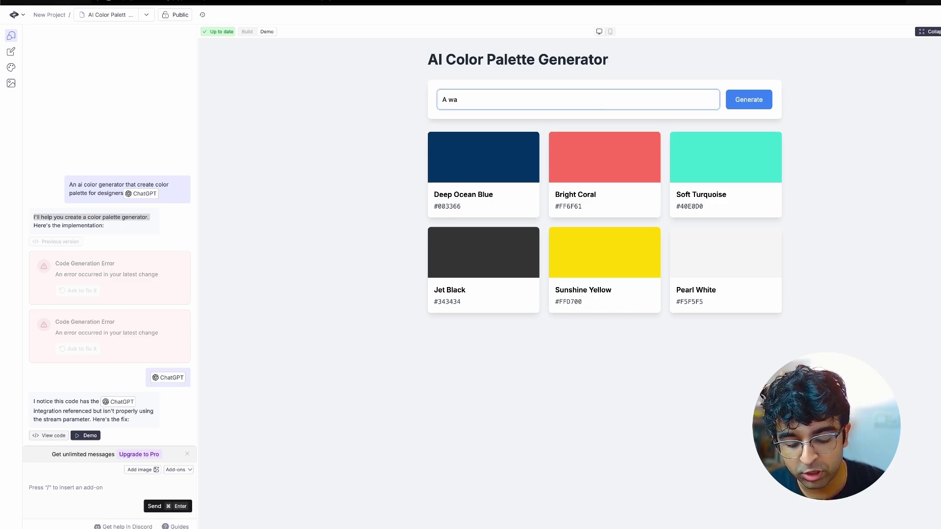
{"action": "type", "text": "shed out rainbow"}
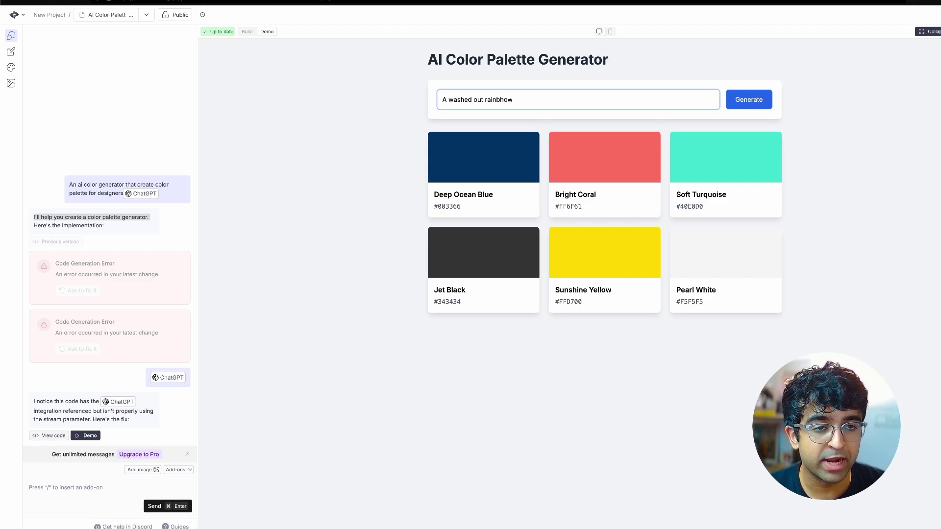
{"action": "left_click", "coordinate": [749, 99]}
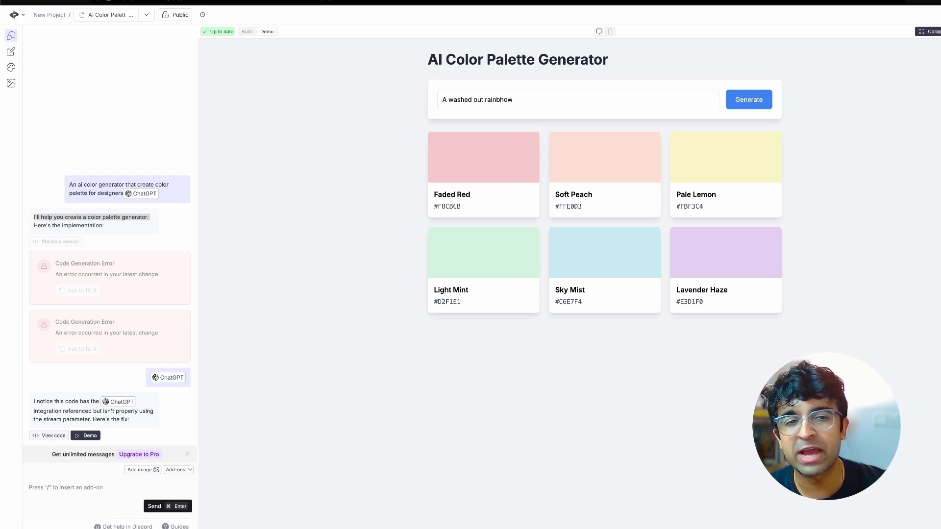
Preview the palette generator in the mobile layout, return to the desktop layout, and switch to build mode
{"action": "left_click", "coordinate": [610, 32]}
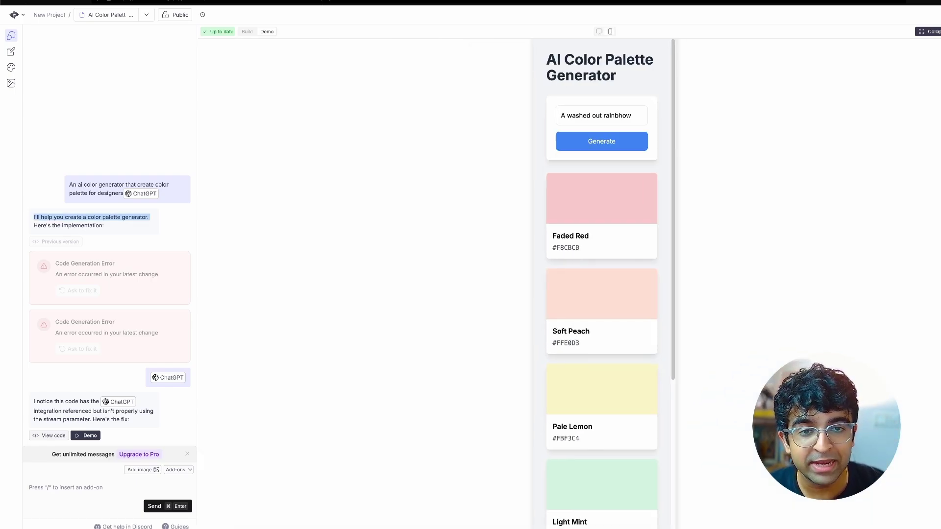
{"action": "left_click", "coordinate": [599, 31]}
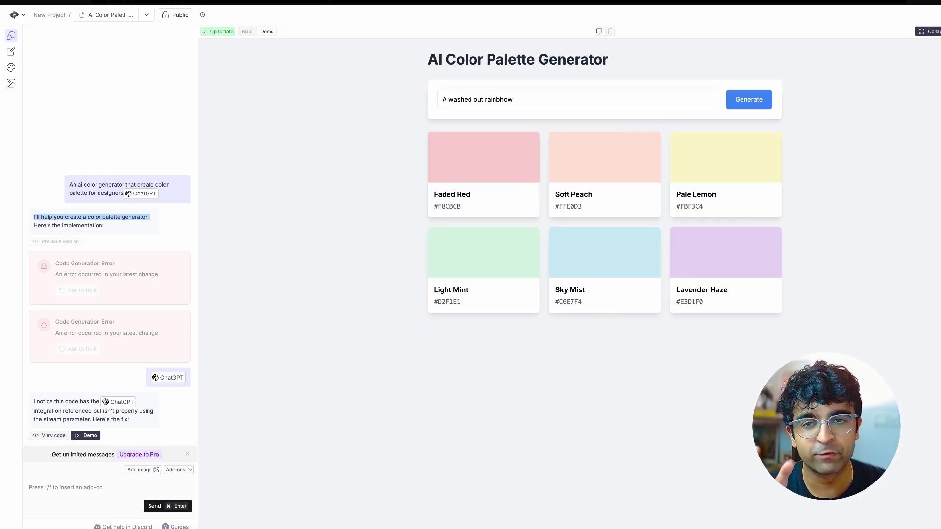
{"action": "left_click", "coordinate": [247, 31]}
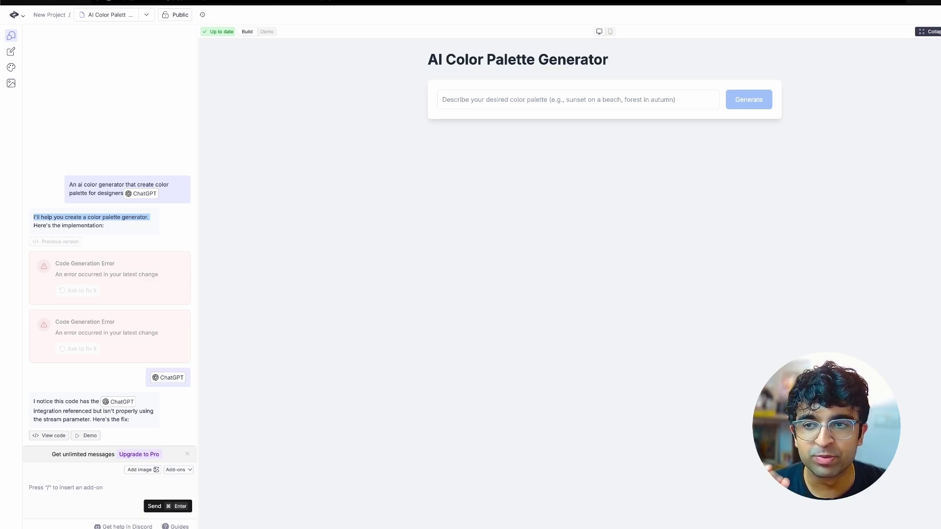
Return to the team's project overview and create a new project
{"action": "left_click", "coordinate": [18, 15]}
{"action": "left_click", "coordinate": [39, 33]}
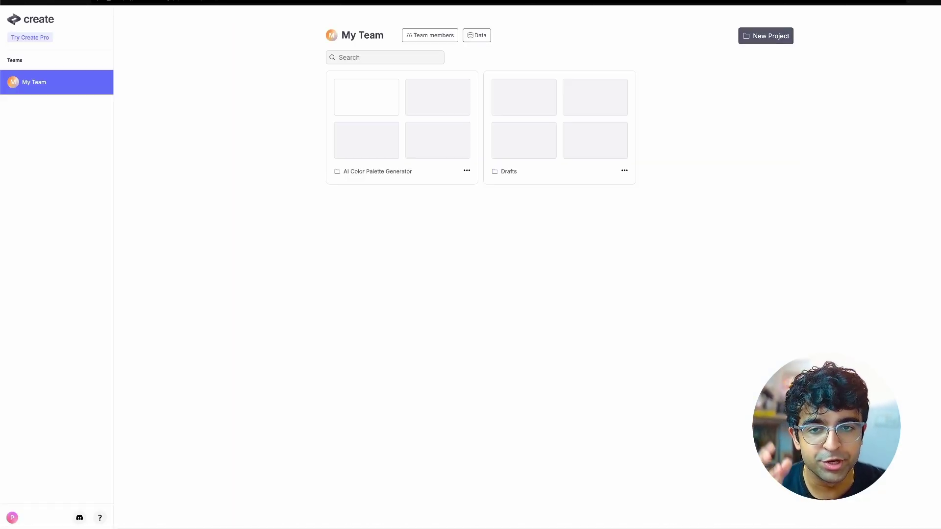
{"action": "left_click", "coordinate": [766, 36]}
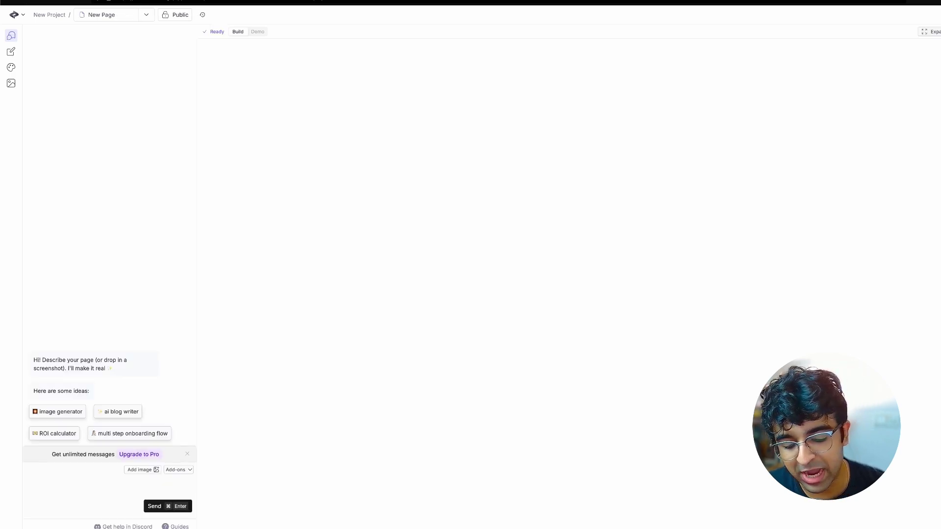
Write the page prompt "A color picker that finds colors from images. Give an option to add links of images"
{"action": "type", "text": "A color p"}
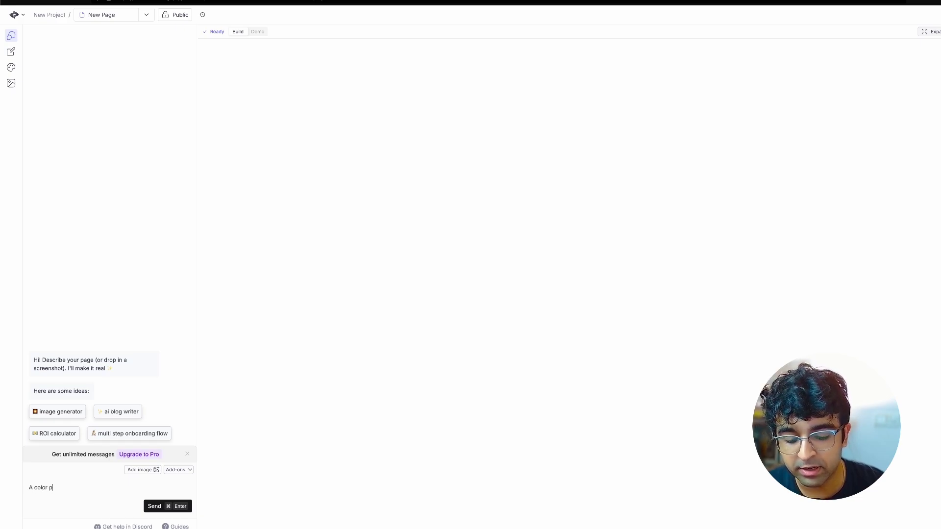
{"action": "type", "text": "icker that finds color"}
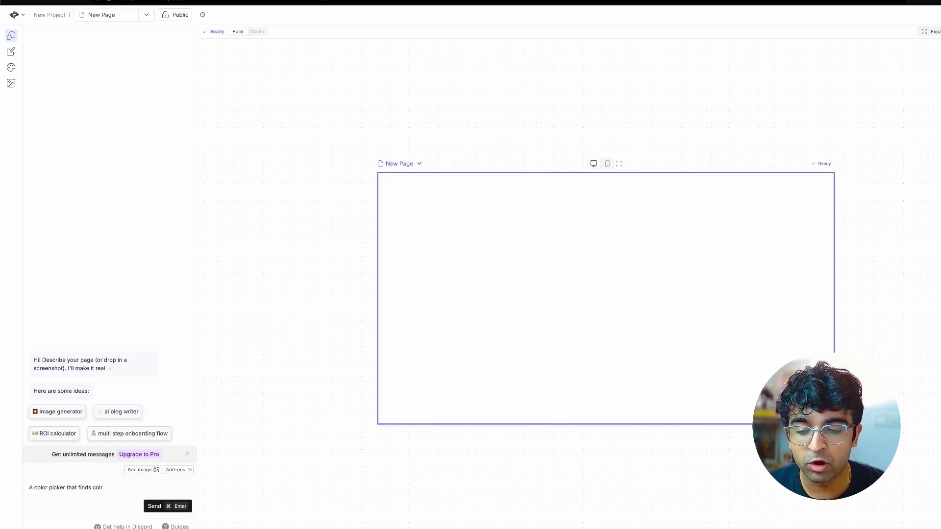
{"action": "key", "text": "BackSpace"}
{"action": "type", "text": "ors from images. Give an option "}
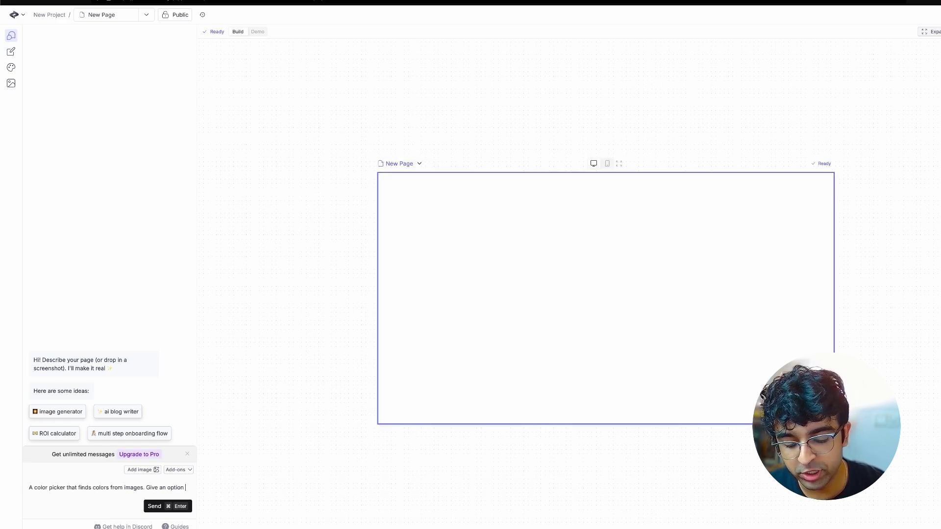
{"action": "type", "text": "to add links"}
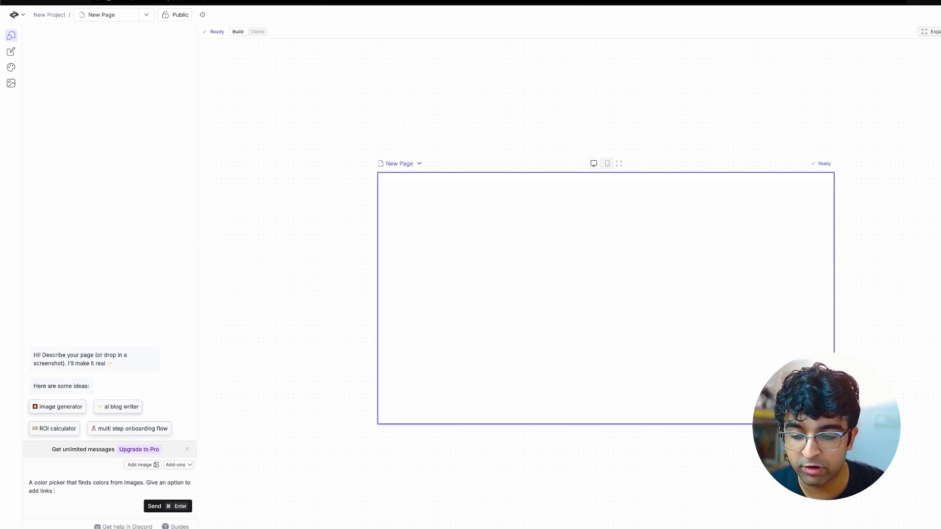
{"action": "type", "text": " of images"}
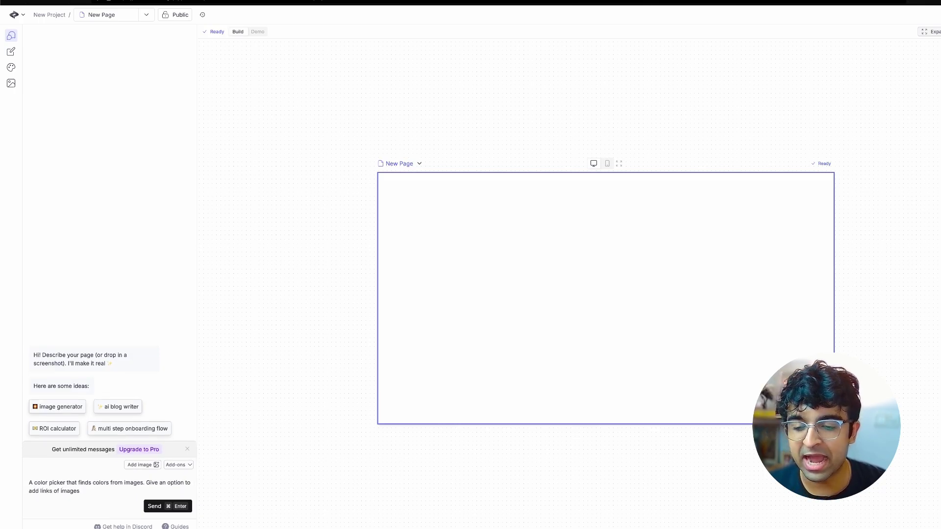
Add the Google Gemini integration to the prompt and send it to generate the page
{"action": "left_click", "coordinate": [178, 465]}
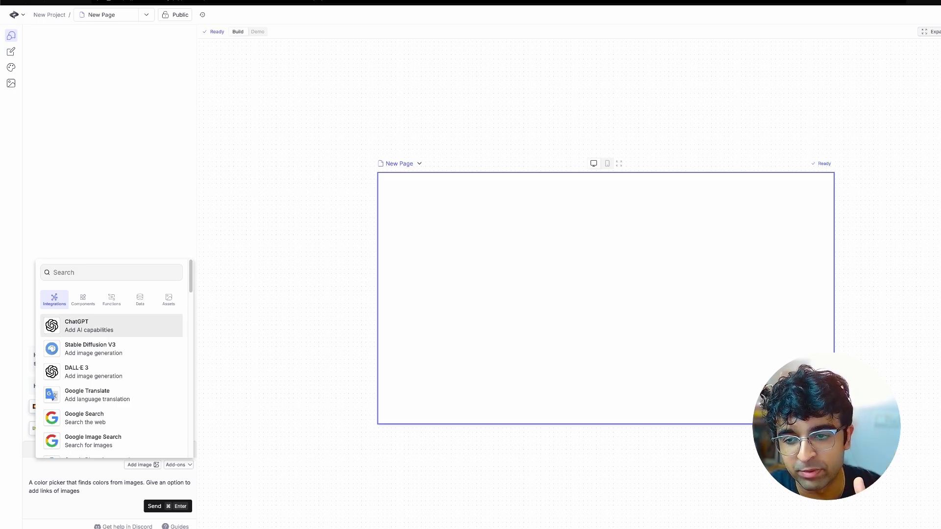
{"action": "key", "text": "Down"}
{"action": "key", "text": "Down"}
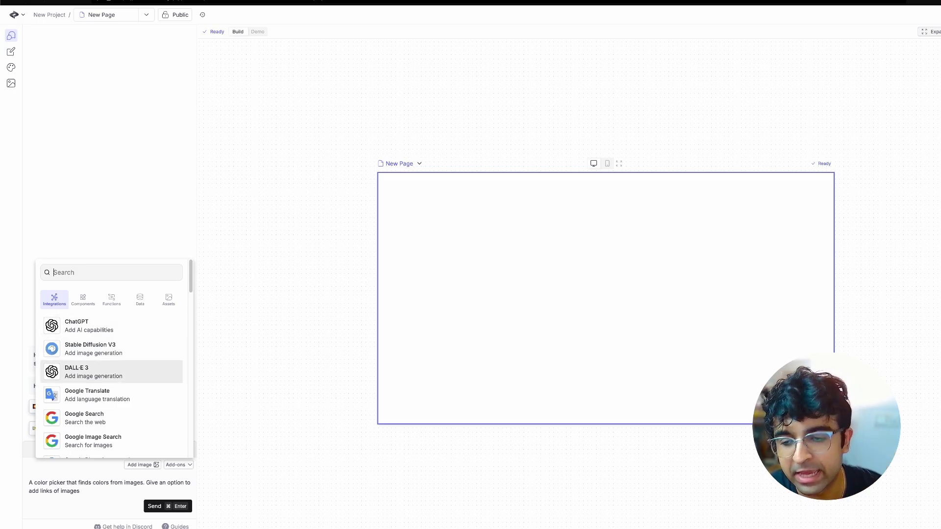
{"action": "scroll", "coordinate": [111, 393], "scroll_direction": "down", "scroll_amount": 12}
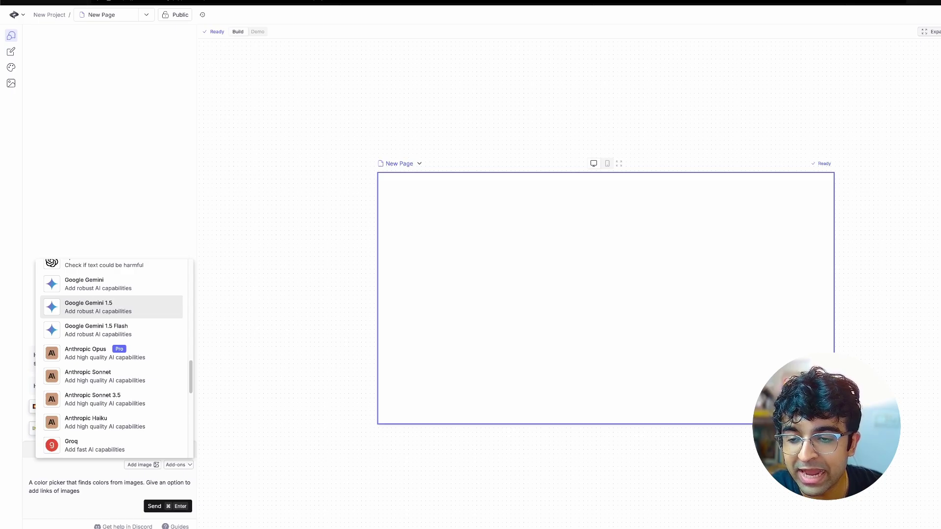
{"action": "key", "text": "Return"}
{"action": "key", "text": "super+Return"}
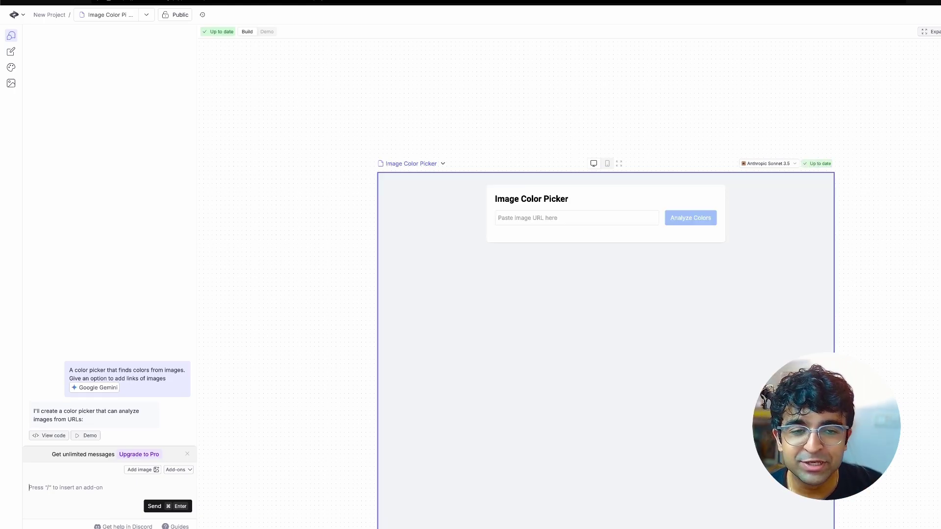
Inspect the style options of the card holding the Image Color Picker form, and return to the chat
{"action": "scroll", "coordinate": [588, 222], "scroll_direction": "down", "scroll_amount": 3}
{"action": "scroll", "coordinate": [588, 221], "scroll_direction": "up", "scroll_amount": 4}
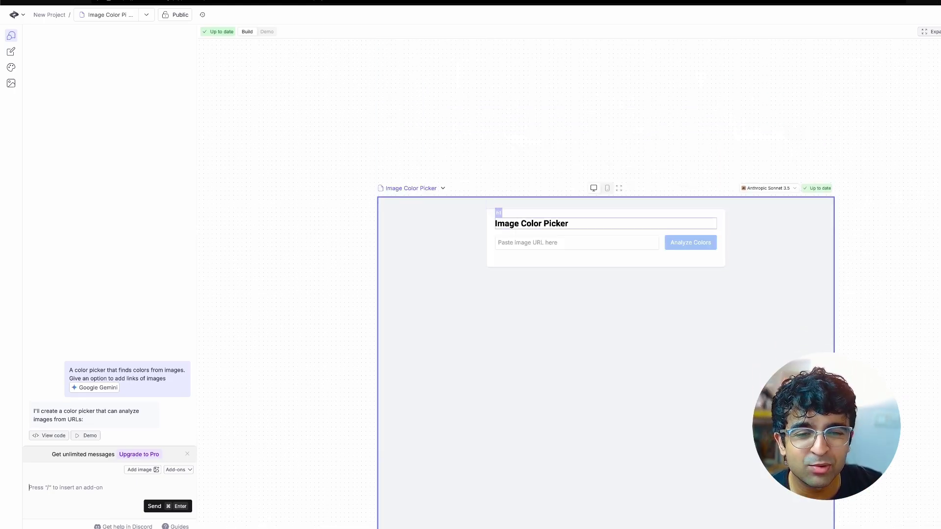
{"action": "left_click", "coordinate": [588, 259]}
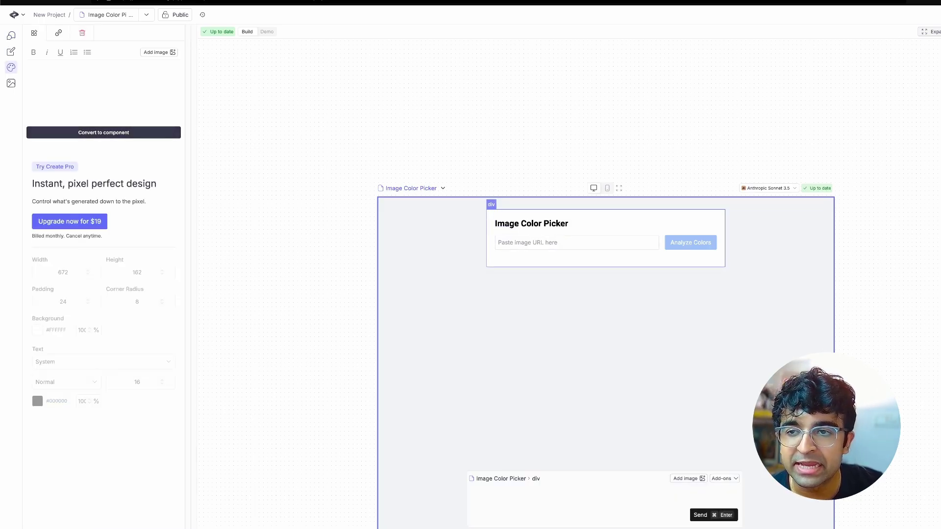
{"action": "left_click", "coordinate": [58, 33]}
{"action": "left_click", "coordinate": [34, 33]}
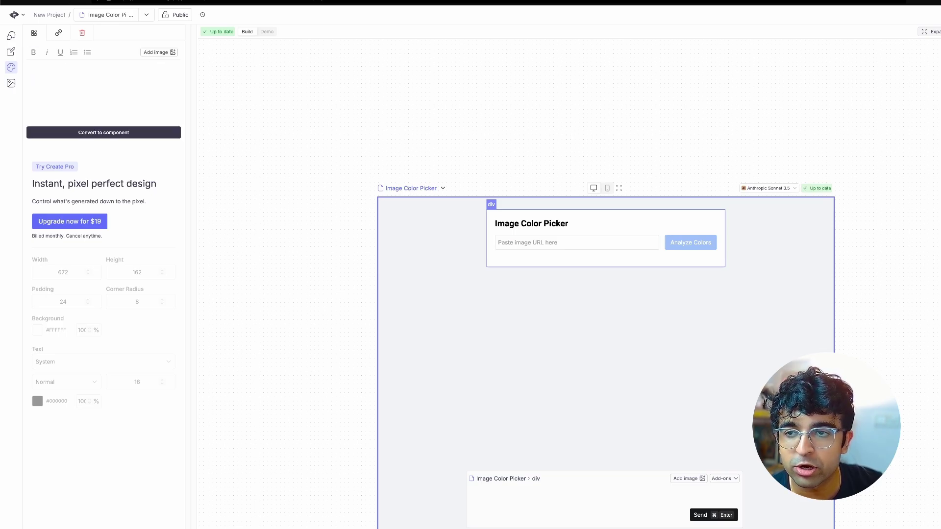
{"action": "key", "text": "Escape"}
{"action": "left_click", "coordinate": [11, 36]}
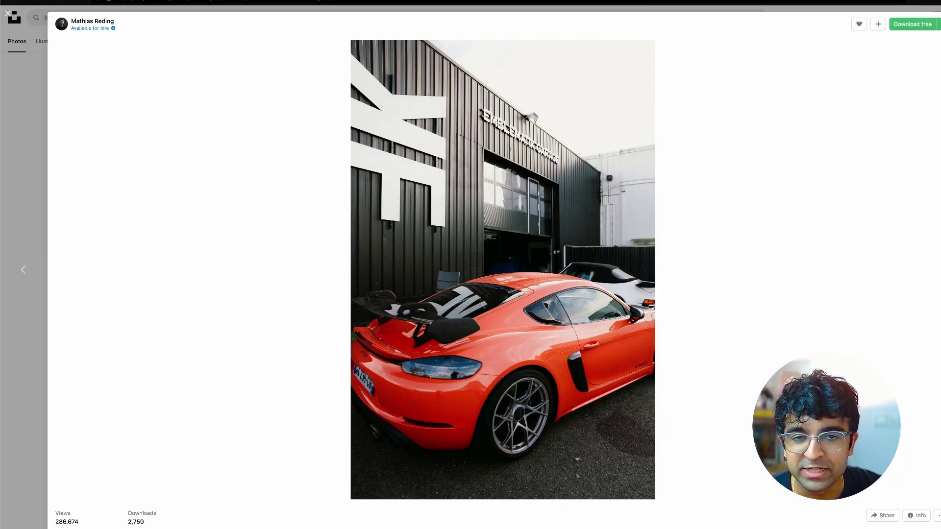
In the Unsplash tab, open the orange-red sports car photo as a standalone image in a new tab and access its URL
{"action": "left_click", "coordinate": [314, 1]}
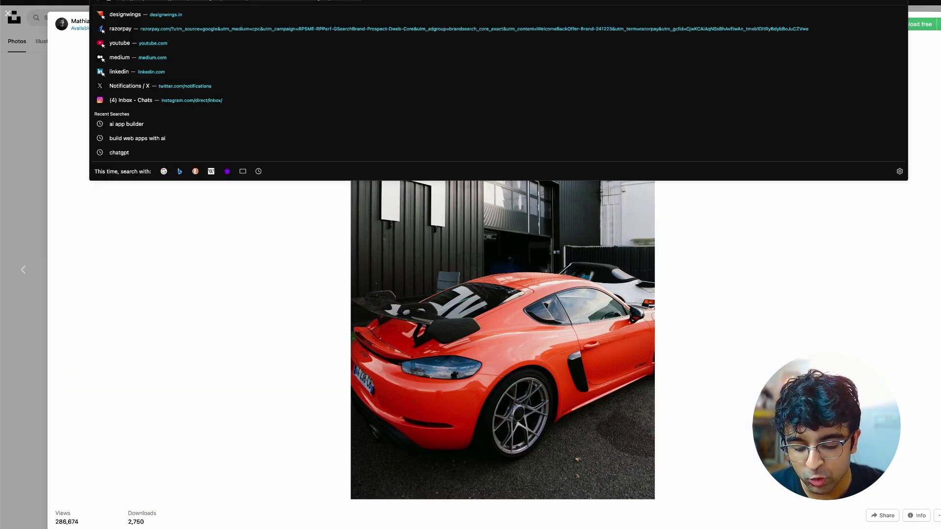
{"action": "right_click", "coordinate": [569, 269]}
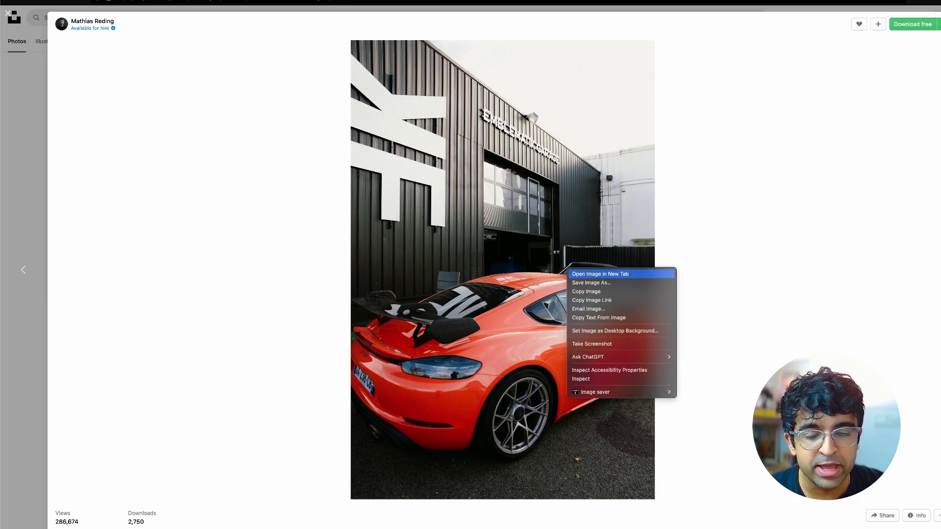
{"action": "left_click", "coordinate": [600, 274]}
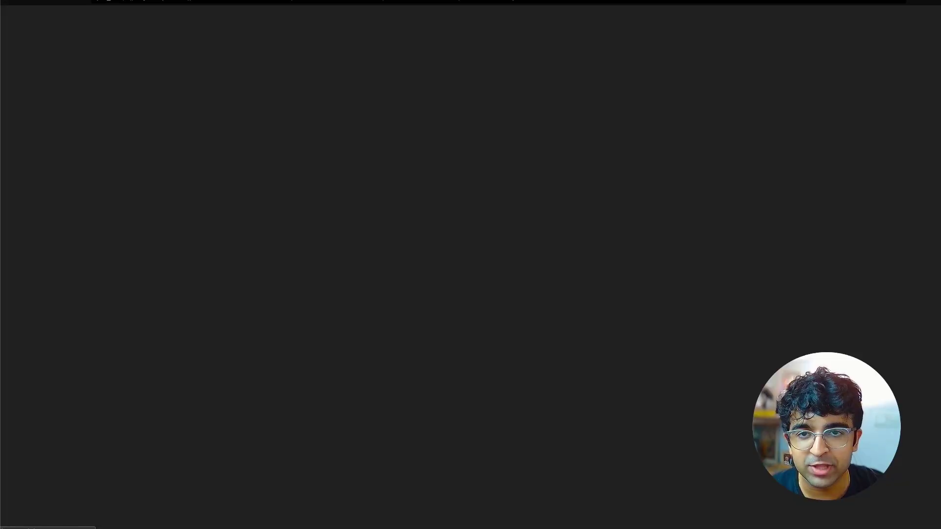
{"action": "left_click", "coordinate": [313, 1]}
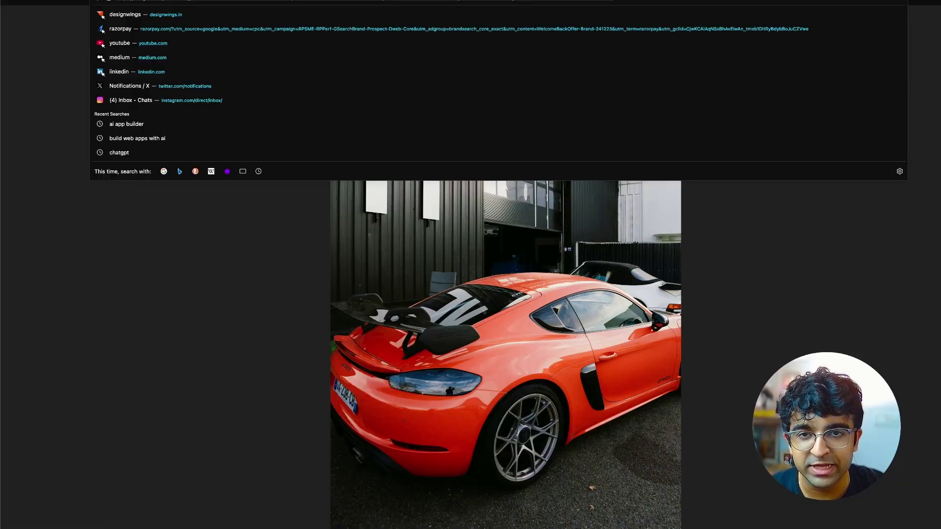
{"action": "key", "text": "Escape"}
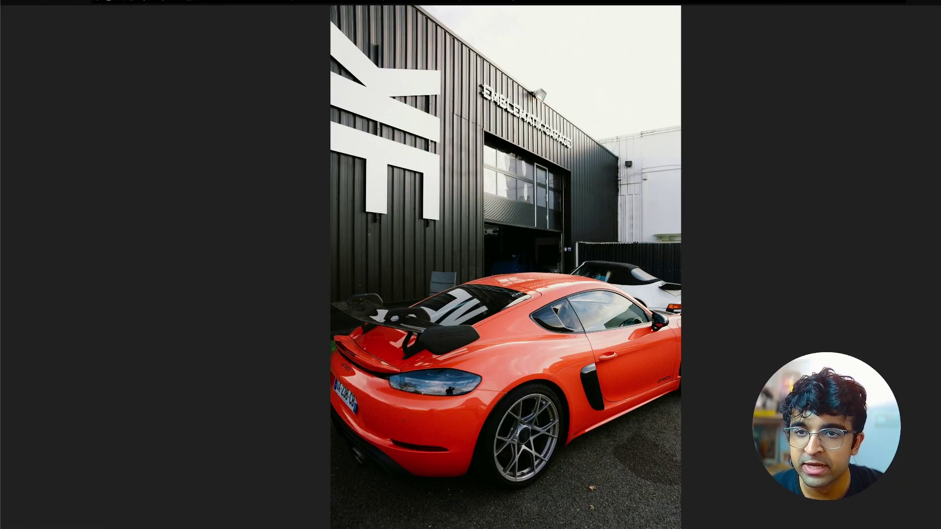
Return to the Create page, paste the car photo's link into the Image Color Picker, analyze its colors and review the palette
{"action": "key", "text": "ctrl+Tab"}
{"action": "key", "text": "super+v"}
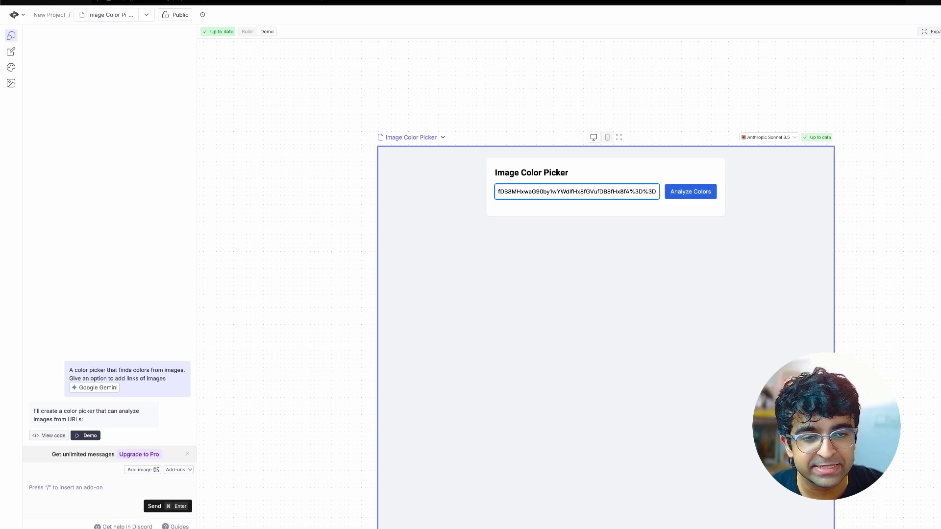
{"action": "key", "text": "Return"}
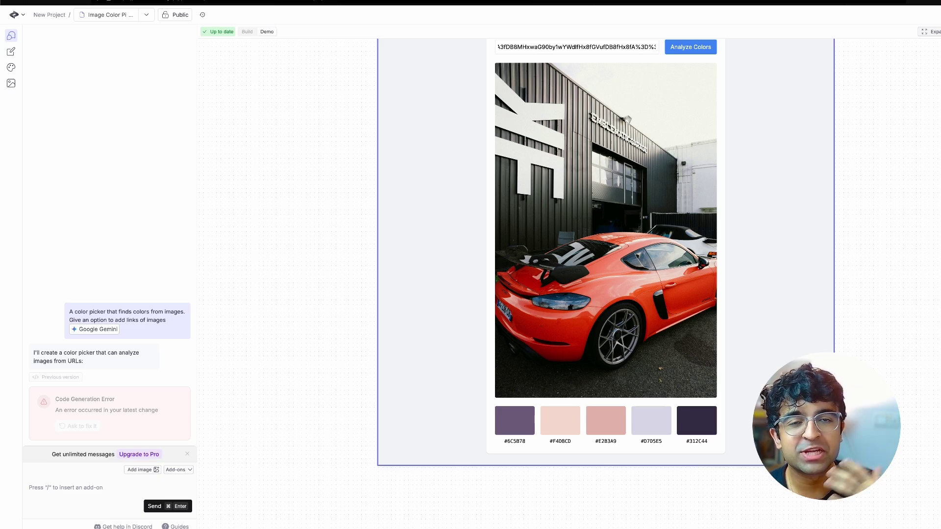
{"action": "scroll", "coordinate": [606, 255], "scroll_direction": "up", "scroll_amount": 1}
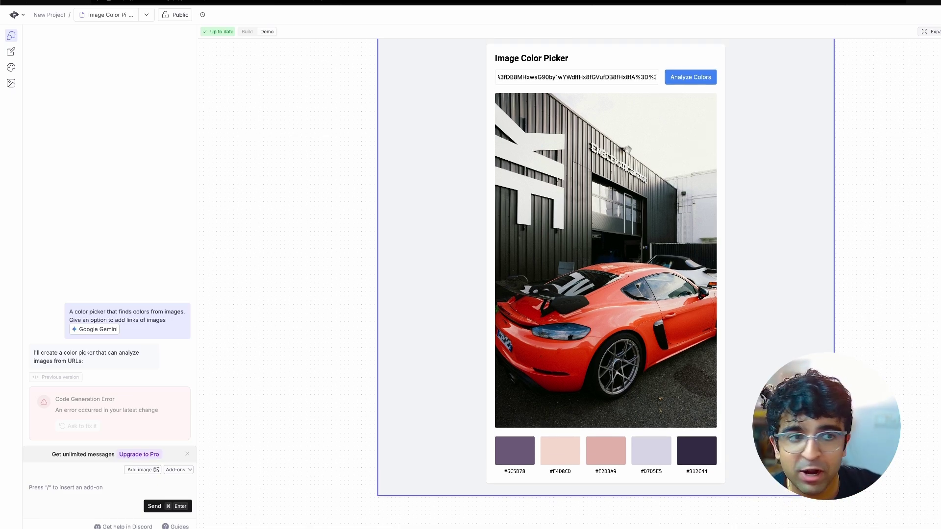
{"action": "scroll", "coordinate": [606, 265], "scroll_direction": "up", "scroll_amount": 5}
{"action": "scroll", "coordinate": [606, 265], "scroll_direction": "down", "scroll_amount": 7}
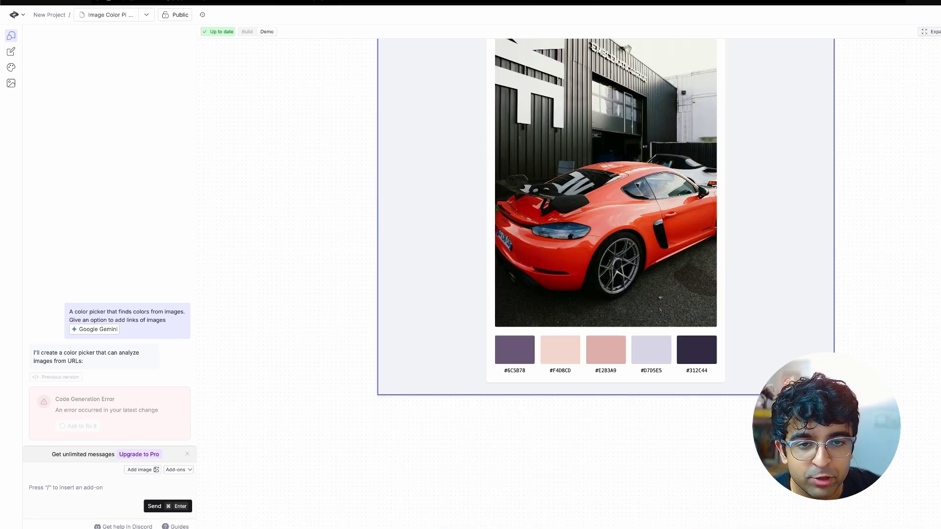
{"action": "scroll", "coordinate": [606, 264], "scroll_direction": "up", "scroll_amount": 5}
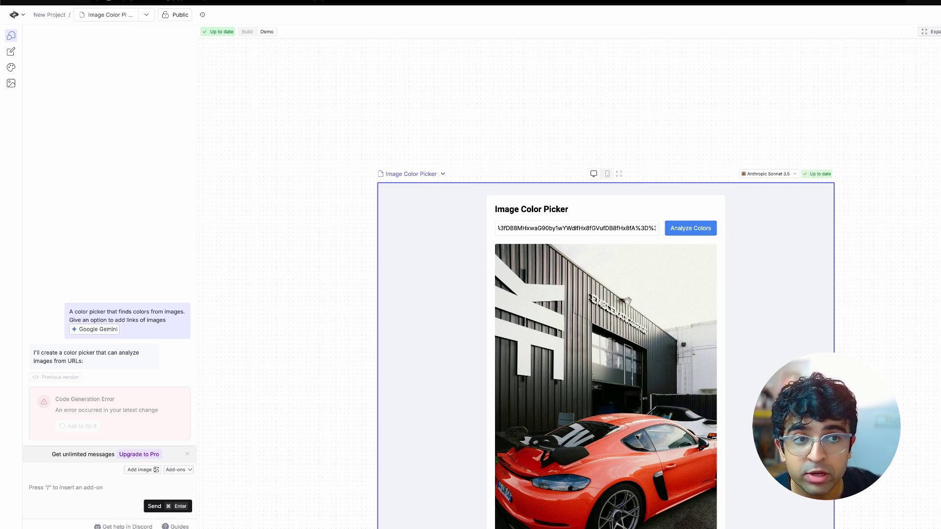
{"action": "left_click", "coordinate": [939, 15]}
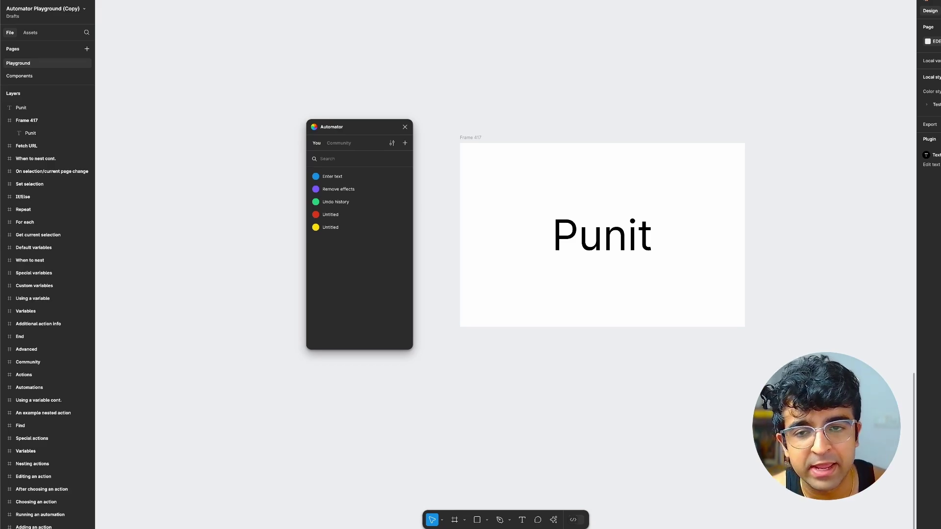
Switch to the Automator Playground file in Figma and reposition the Automator plugin window beside Frame 417
{"action": "left_click_drag", "start_coordinate": [360, 127], "coordinate": [420, 130]}
{"action": "scroll", "coordinate": [608, 235], "scroll_direction": "left", "scroll_amount": 1}
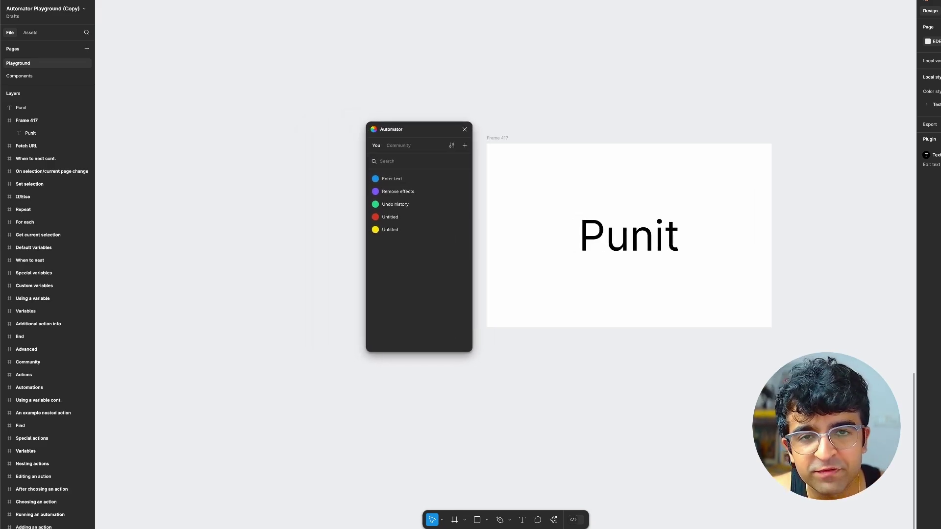
{"action": "scroll", "coordinate": [607, 235], "scroll_direction": "up", "scroll_amount": 1}
{"action": "scroll", "coordinate": [608, 235], "scroll_direction": "right", "scroll_amount": 1}
{"action": "left_click_drag", "start_coordinate": [421, 129], "coordinate": [370, 145]}
Undo the last several changes to the large text in Frame 417
{"action": "key", "text": "ctrl+z"}
{"action": "key", "text": "ctrl+z"}
{"action": "key", "text": "ctrl+z"}
{"action": "key", "text": "ctrl+z"}
{"action": "key", "text": "ctrl+z"}
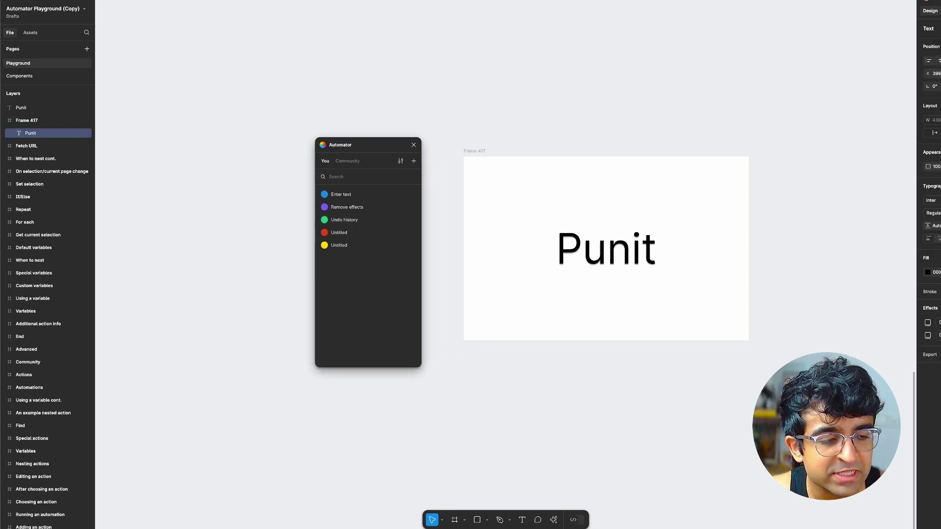
Add several more effects of different types to the large text layer in Frame 417
{"action": "left_click", "coordinate": [939, 322]}
{"action": "left_click", "coordinate": [939, 334]}
{"action": "left_click", "coordinate": [940, 335]}
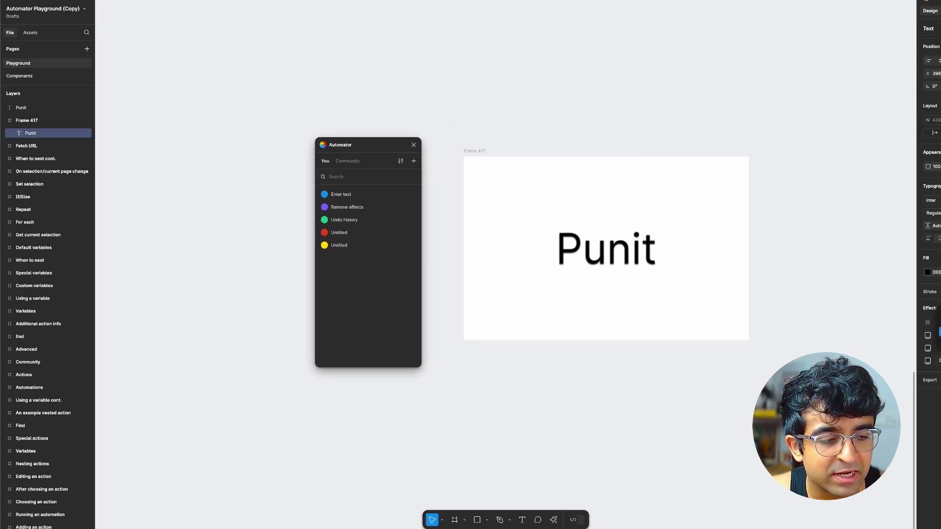
{"action": "left_click", "coordinate": [940, 324]}
{"action": "left_click", "coordinate": [940, 348]}
{"action": "left_click", "coordinate": [940, 372]}
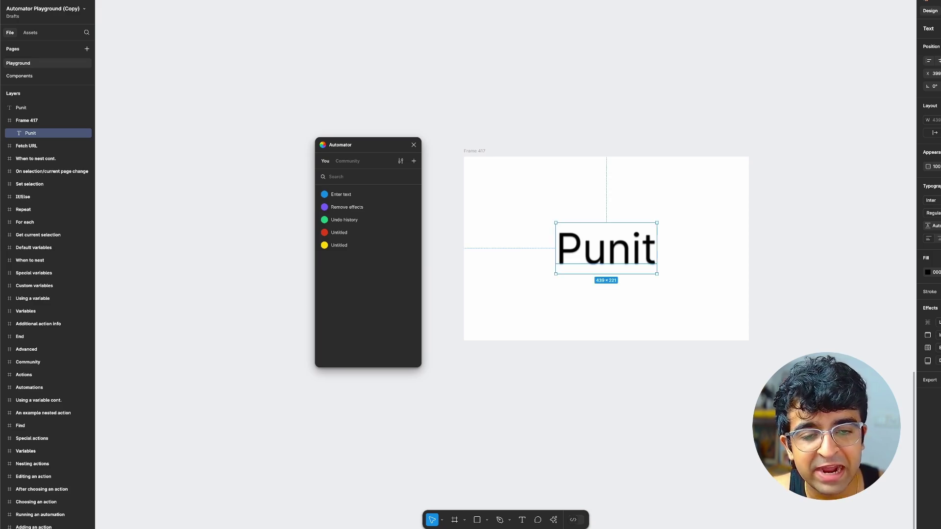
Select the large text in Frame 417 and run the Remove effects automation on it
{"action": "left_click", "coordinate": [606, 309]}
{"action": "left_click", "coordinate": [606, 249]}
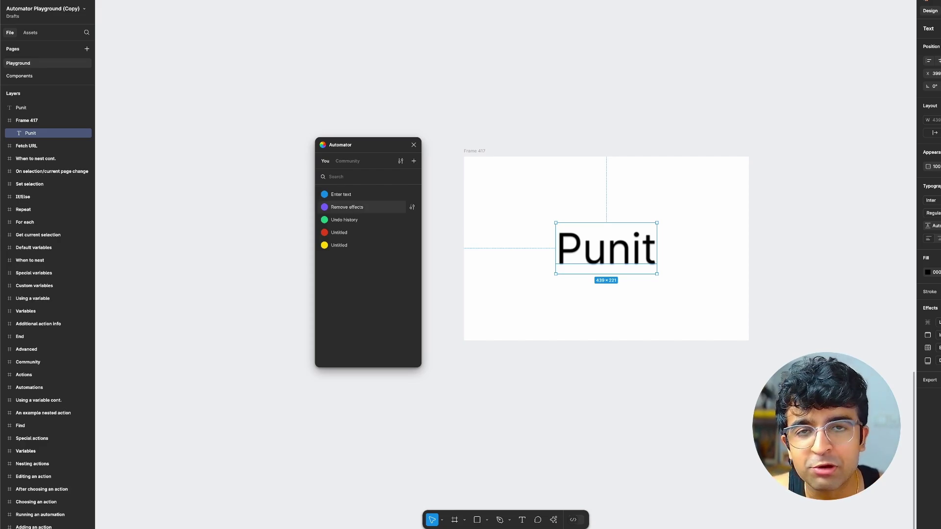
{"action": "left_click", "coordinate": [347, 207]}
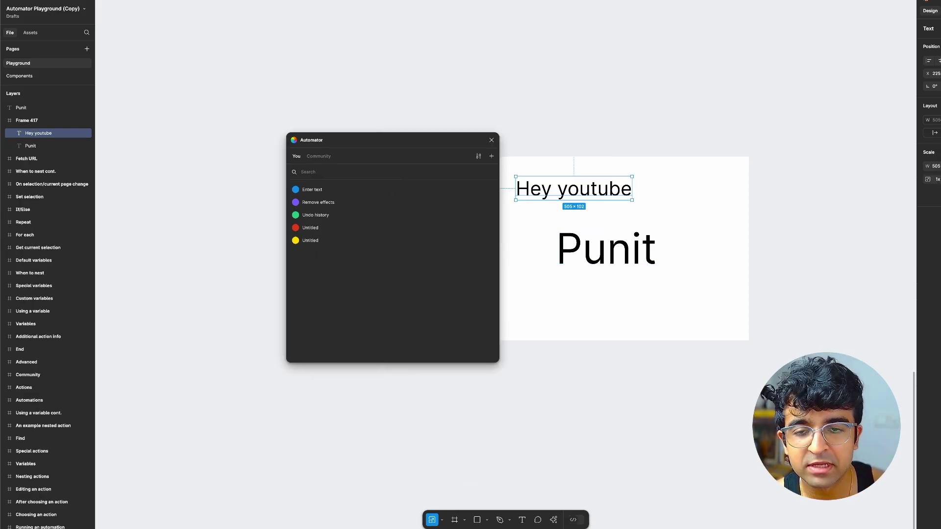
Inspect the actions that make up the Remove effects automation and return to the automation list
{"action": "mouse_move", "coordinate": [383, 202]}
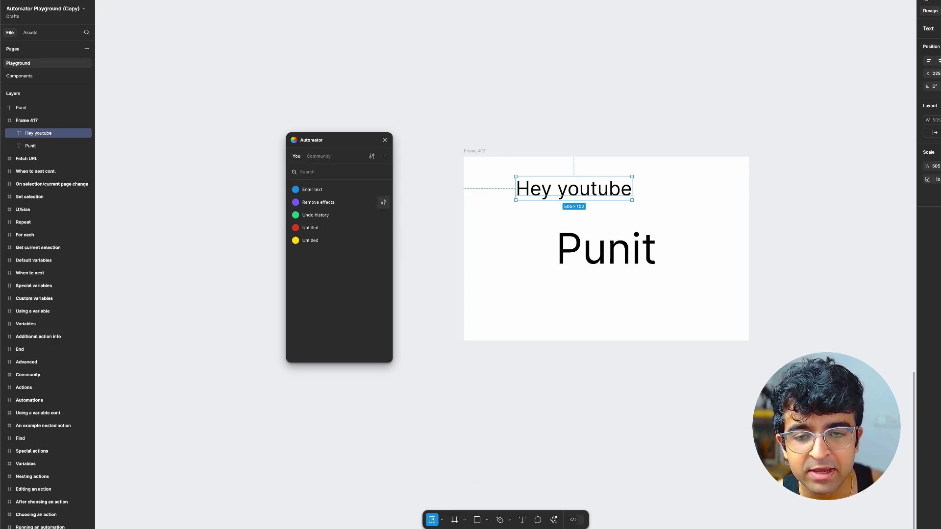
{"action": "left_click", "coordinate": [383, 202]}
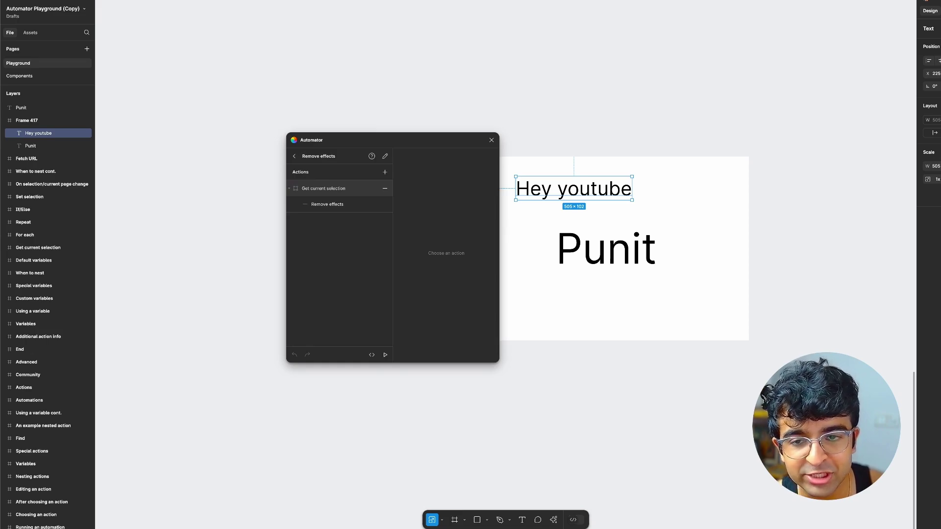
{"action": "left_click", "coordinate": [295, 157]}
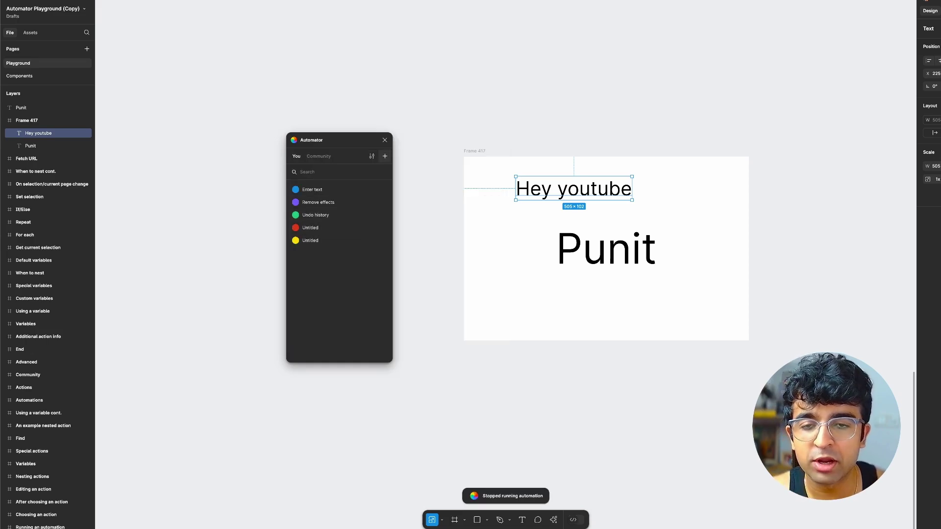
Create a new automation named "My new plugin", look through the available actions and add Show alert
{"action": "left_click", "coordinate": [384, 155]}
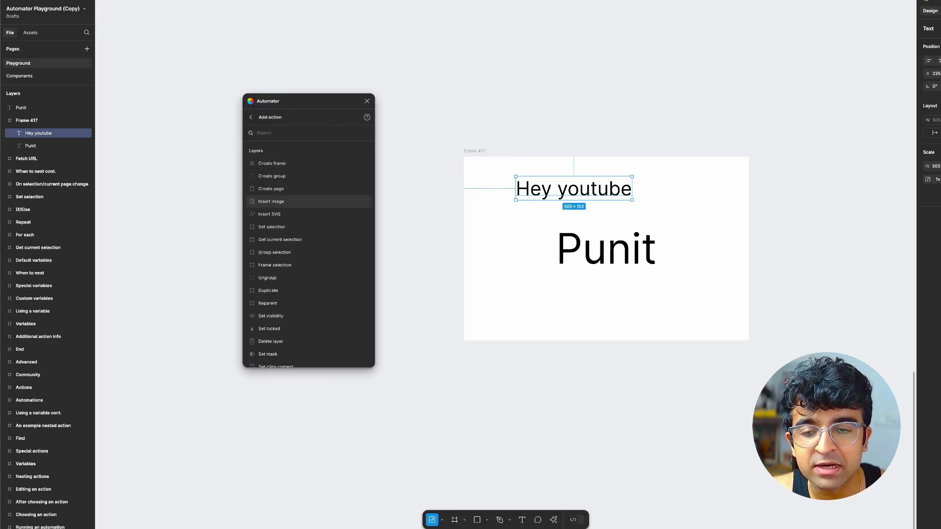
{"action": "scroll", "coordinate": [309, 279], "scroll_direction": "down", "scroll_amount": 5}
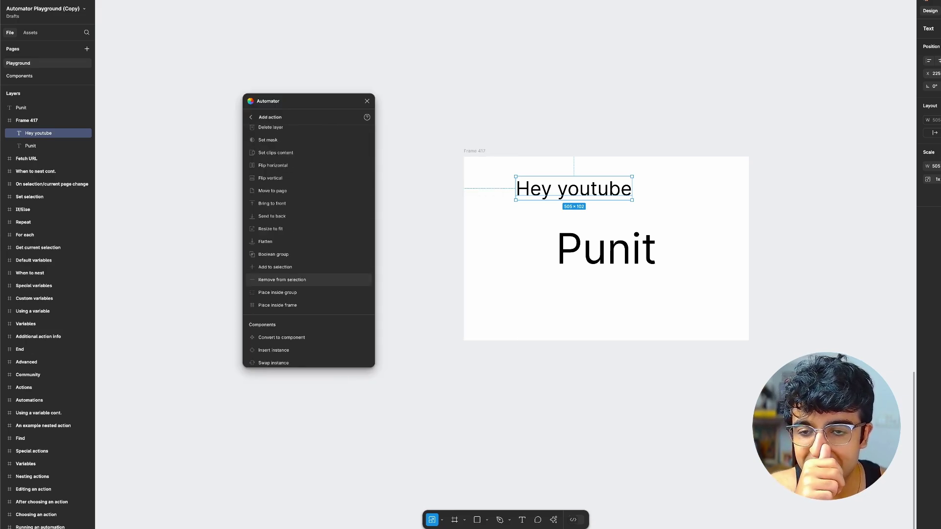
{"action": "scroll", "coordinate": [309, 229], "scroll_direction": "down", "scroll_amount": 3}
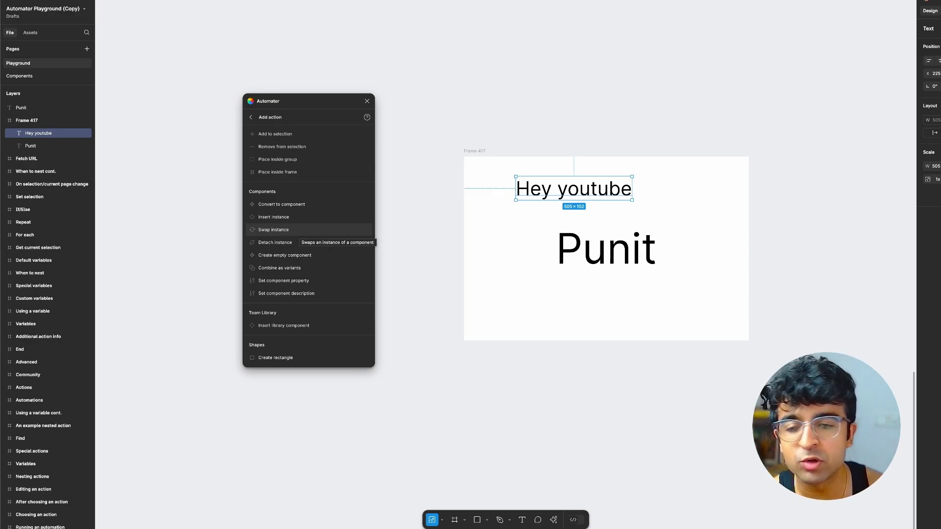
{"action": "scroll", "coordinate": [309, 245], "scroll_direction": "down", "scroll_amount": 5}
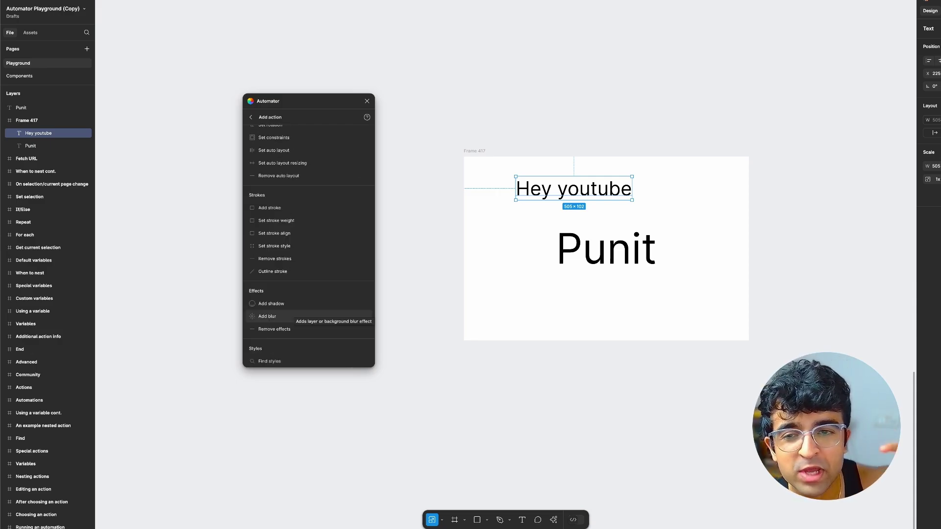
{"action": "scroll", "coordinate": [309, 245], "scroll_direction": "down", "scroll_amount": 8}
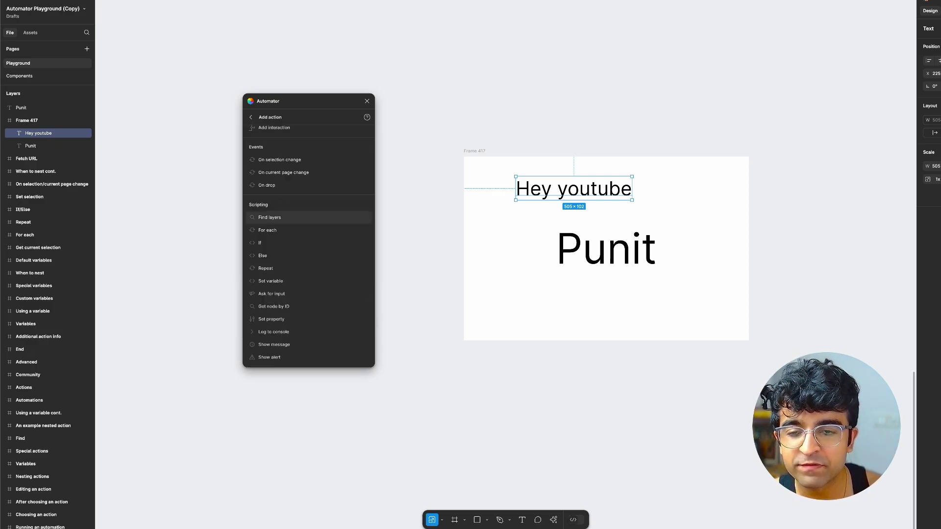
{"action": "scroll", "coordinate": [309, 217], "scroll_direction": "down", "scroll_amount": 1}
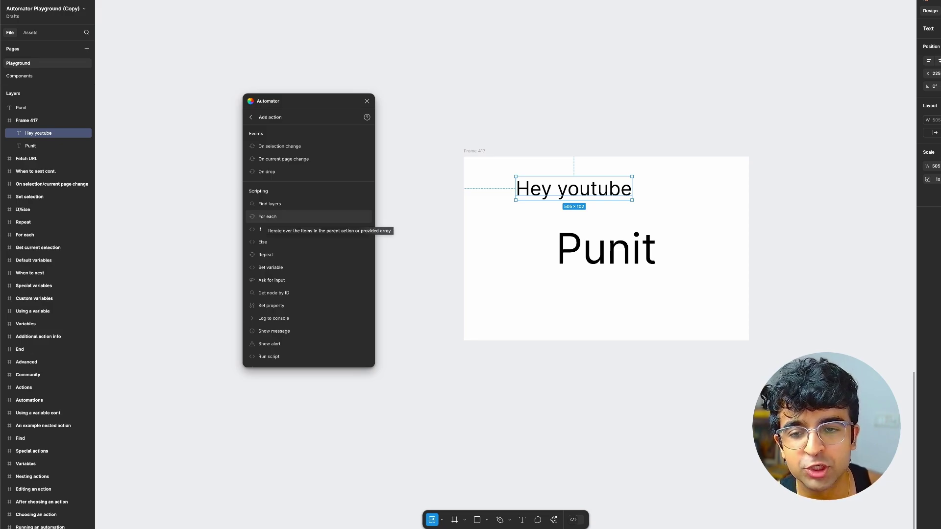
{"action": "scroll", "coordinate": [295, 230], "scroll_direction": "down", "scroll_amount": 3}
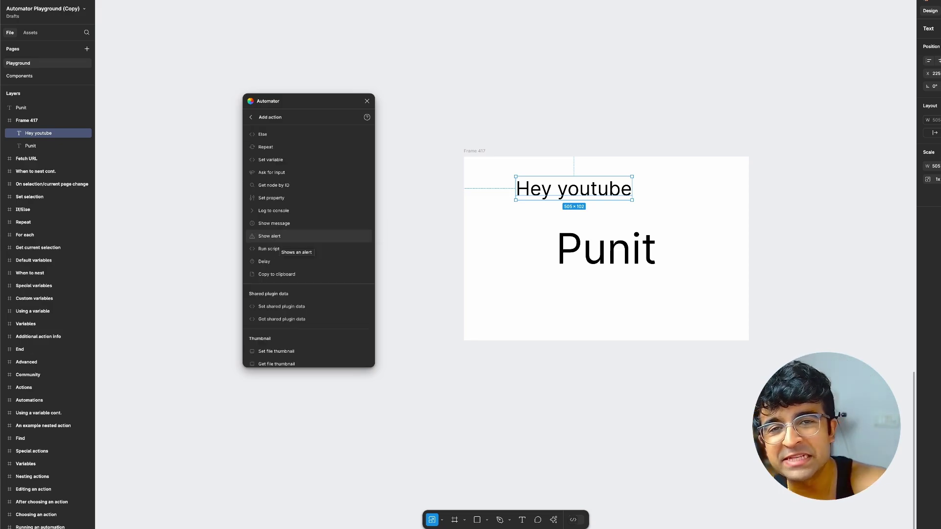
{"action": "left_click", "coordinate": [269, 236]}
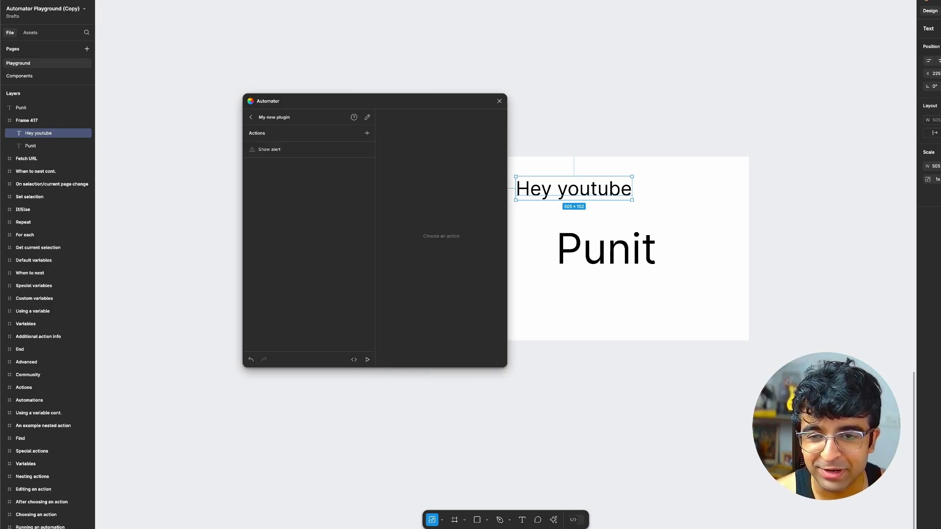
Set the Show alert message to "Hey youtube!", run the automation and dismiss the alert
{"action": "left_click", "coordinate": [454, 155]}
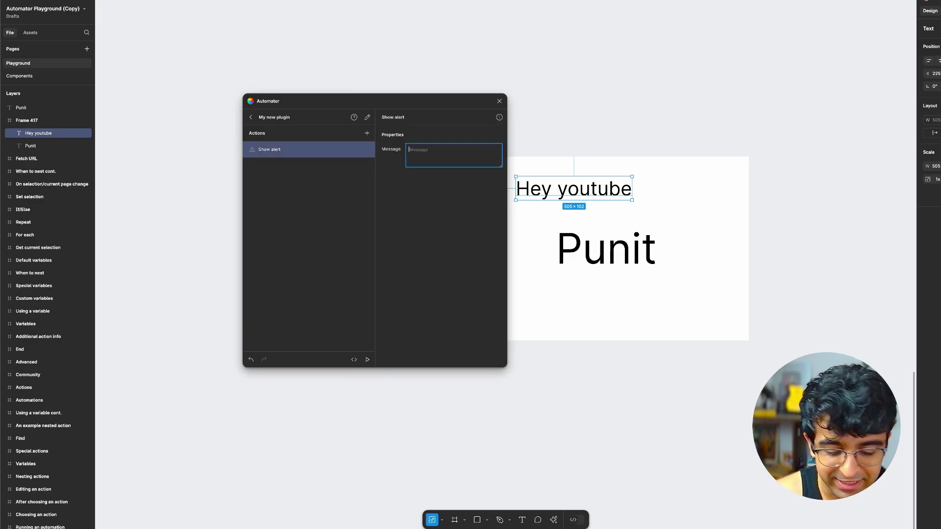
{"action": "type", "text": "Hey  youtube!"}
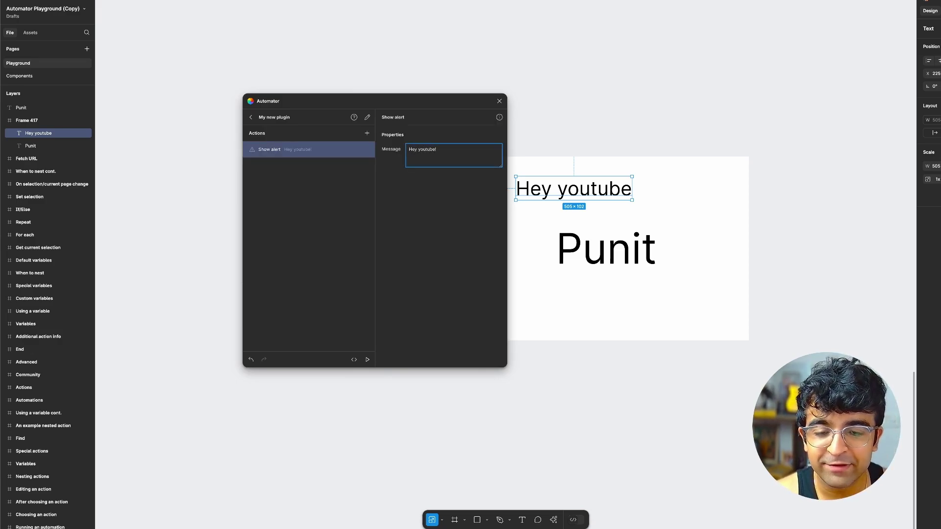
{"action": "left_click", "coordinate": [368, 360]}
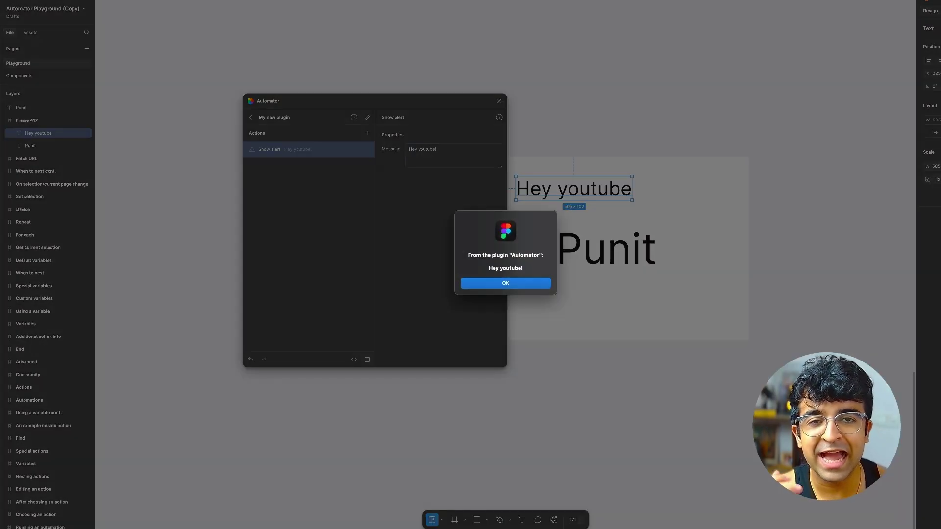
{"action": "left_click", "coordinate": [505, 284]}
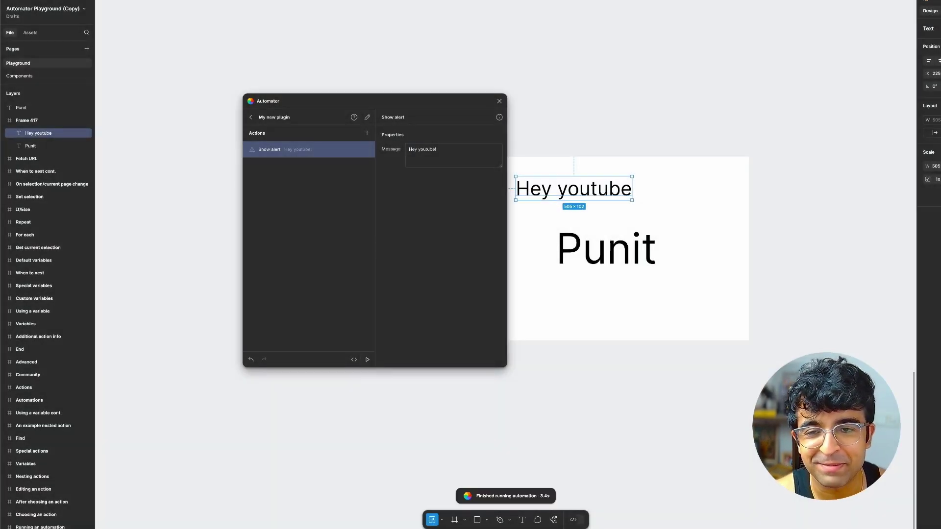
Open the action library for My new plugin and browse its undo, web, scripting, export and prototyping actions
{"action": "left_click", "coordinate": [367, 133]}
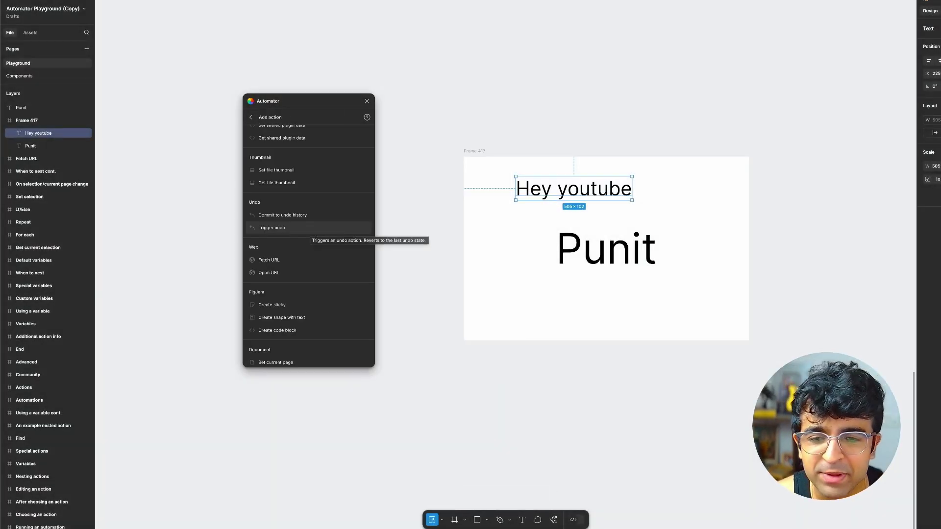
{"action": "scroll", "coordinate": [309, 230], "scroll_direction": "up", "scroll_amount": 3}
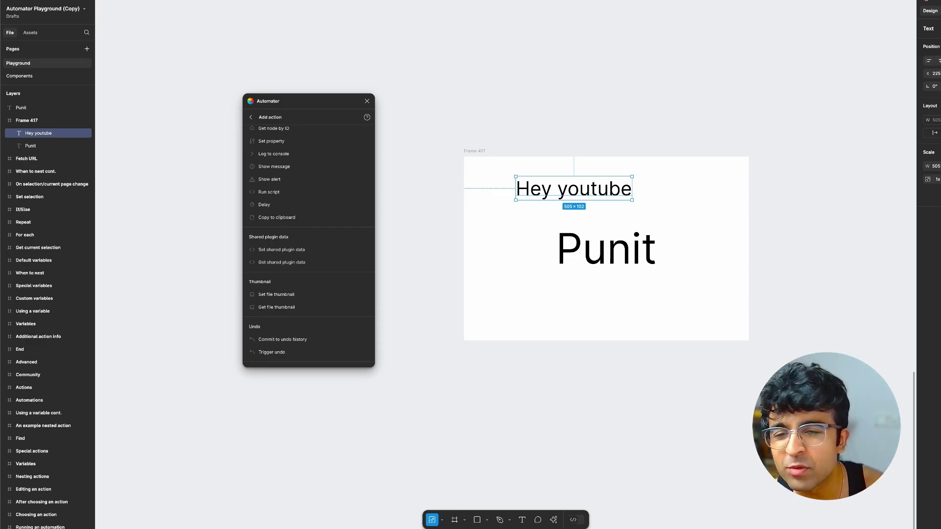
{"action": "scroll", "coordinate": [309, 244], "scroll_direction": "up", "scroll_amount": 3}
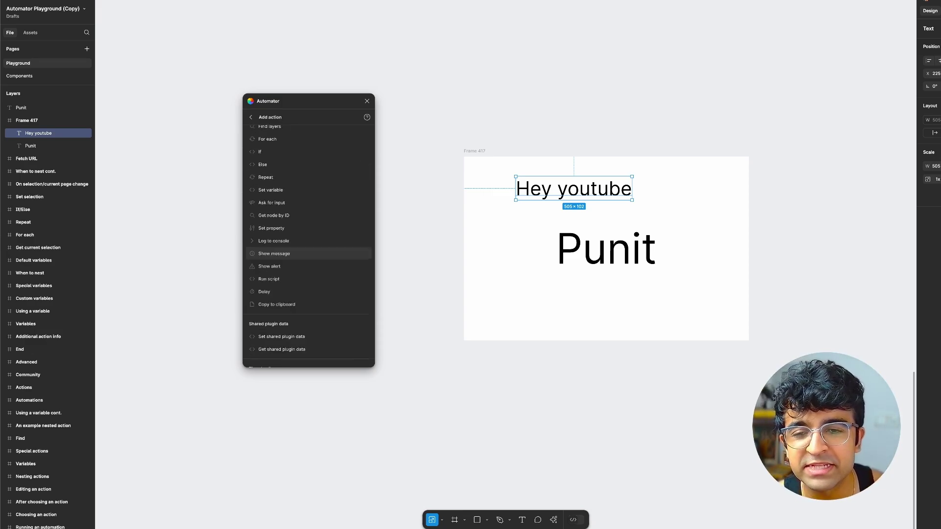
{"action": "scroll", "coordinate": [309, 244], "scroll_direction": "down", "scroll_amount": 10}
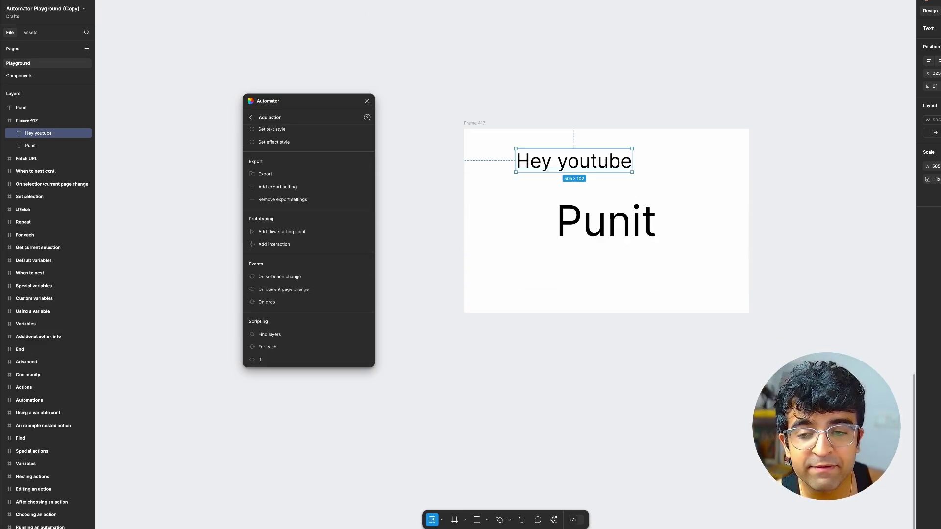
{"action": "scroll", "coordinate": [309, 244], "scroll_direction": "up", "scroll_amount": 8}
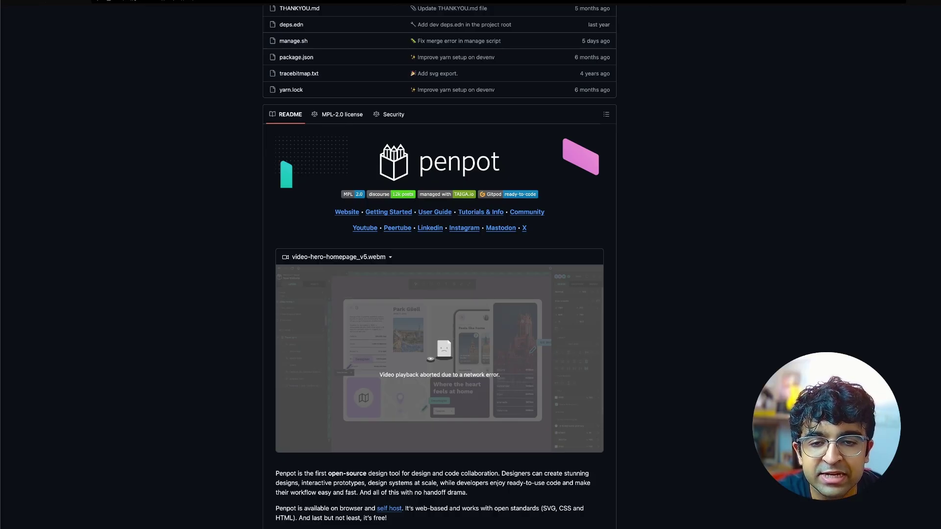
Look over the file list and README of the Penpot repository on GitHub
{"action": "scroll", "coordinate": [439, 265], "scroll_direction": "up", "scroll_amount": 15}
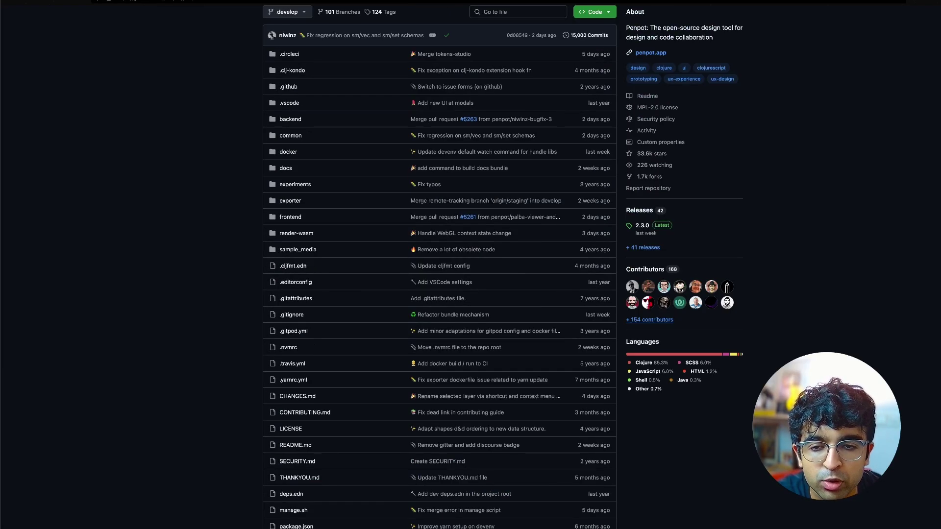
{"action": "scroll", "coordinate": [439, 264], "scroll_direction": "down", "scroll_amount": 15}
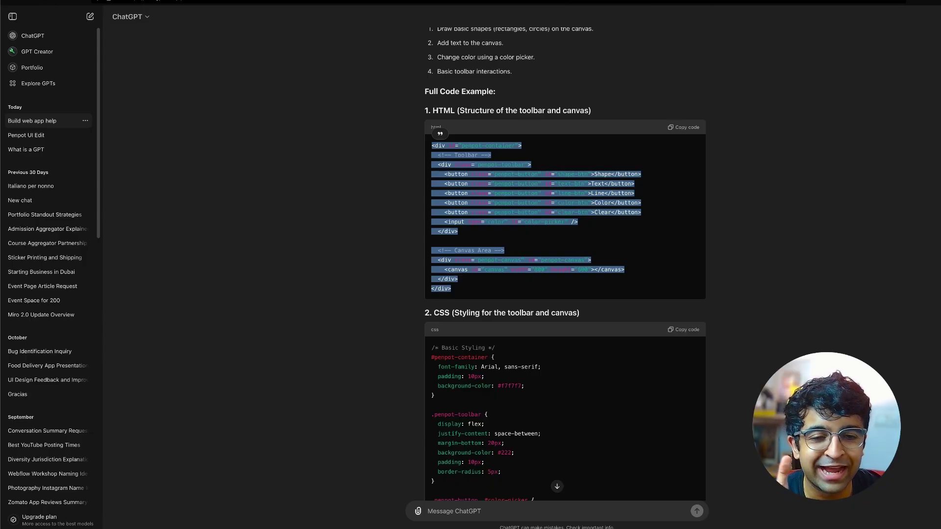
In ChatGPT, review the Penpot toolbar and canvas code example and the instructions for using it in CodePen
{"action": "scroll", "coordinate": [563, 264], "scroll_direction": "up", "scroll_amount": 7}
{"action": "scroll", "coordinate": [564, 265], "scroll_direction": "down", "scroll_amount": 20}
{"action": "scroll", "coordinate": [564, 264], "scroll_direction": "up", "scroll_amount": 1}
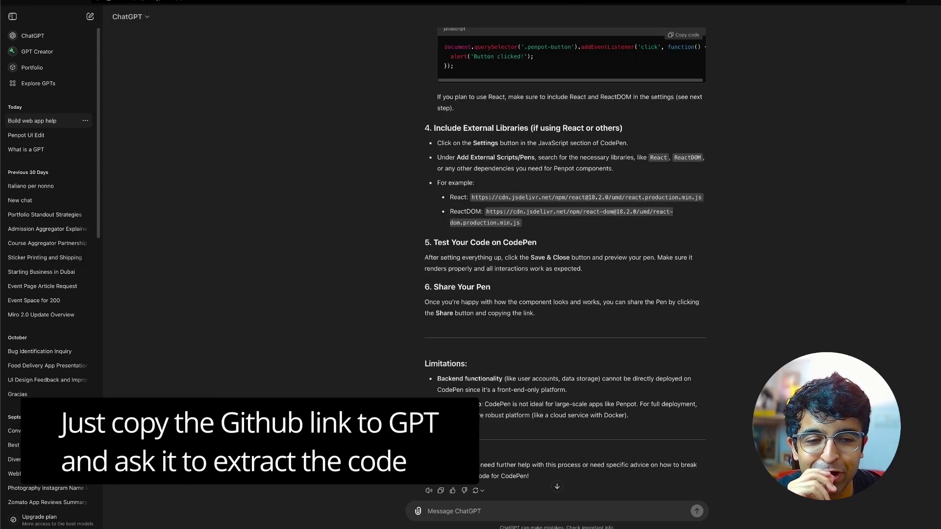
Review the ChatGPT conversation from the GitHub link prompts through the Penpot setup and deployment steps to the canvas JavaScript code
{"action": "scroll", "coordinate": [564, 265], "scroll_direction": "up", "scroll_amount": 12}
{"action": "scroll", "coordinate": [563, 265], "scroll_direction": "up", "scroll_amount": 20}
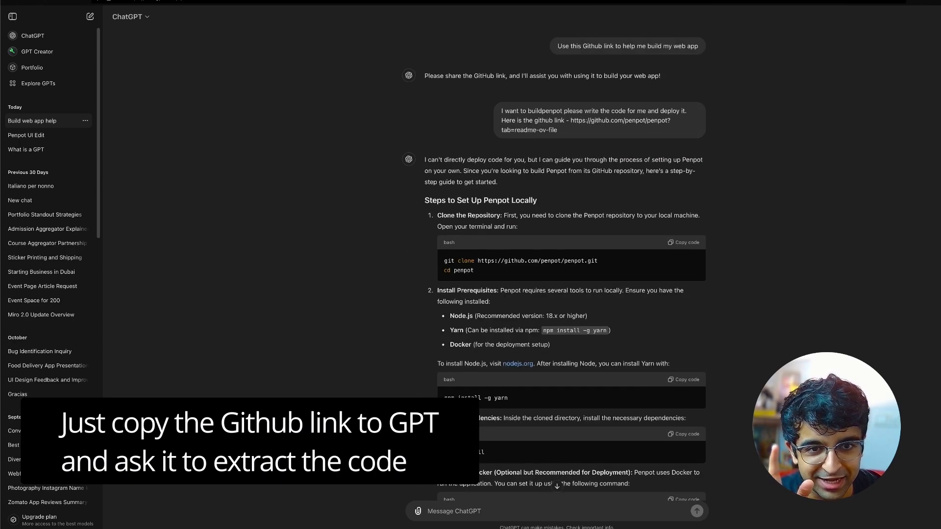
{"action": "scroll", "coordinate": [564, 265], "scroll_direction": "down", "scroll_amount": 20}
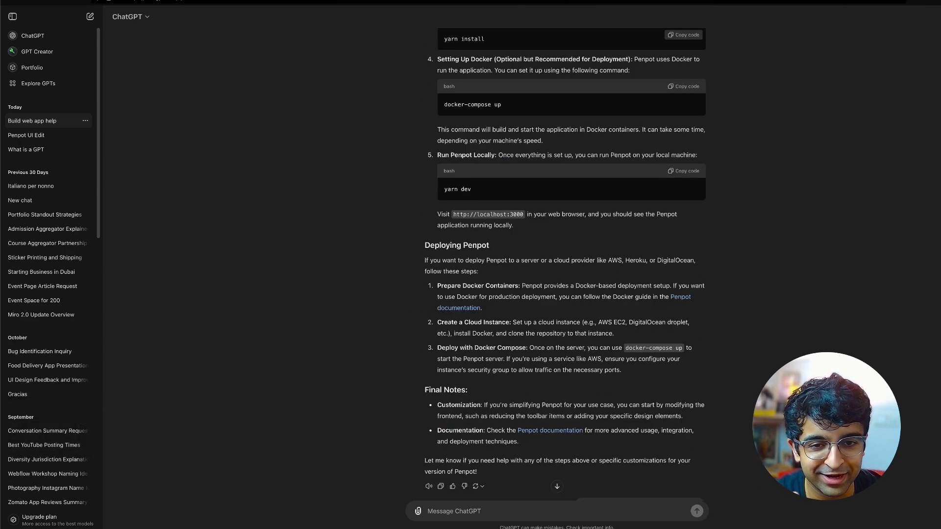
{"action": "scroll", "coordinate": [564, 265], "scroll_direction": "down", "scroll_amount": 15}
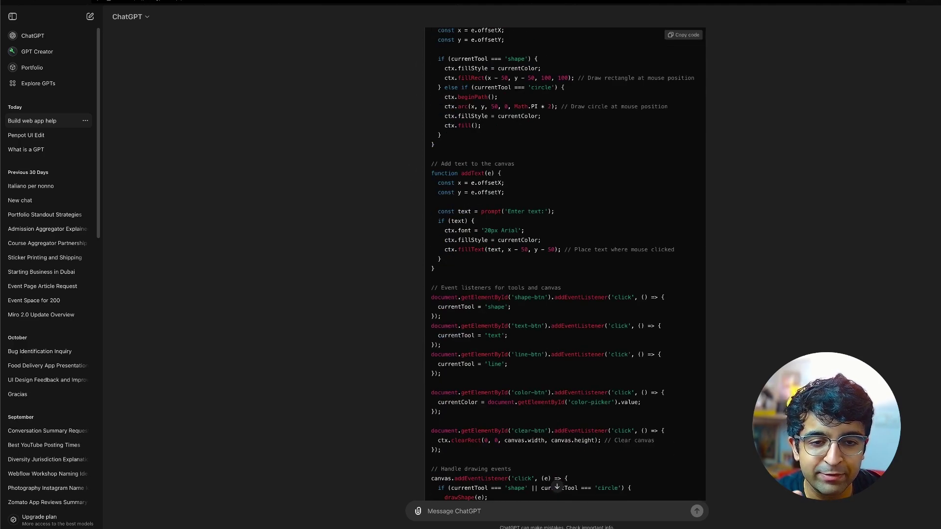
Switch to the CodePen preview and test the Shape tool by placing green and purple squares across the canvas
{"action": "left_click", "coordinate": [381, 1]}
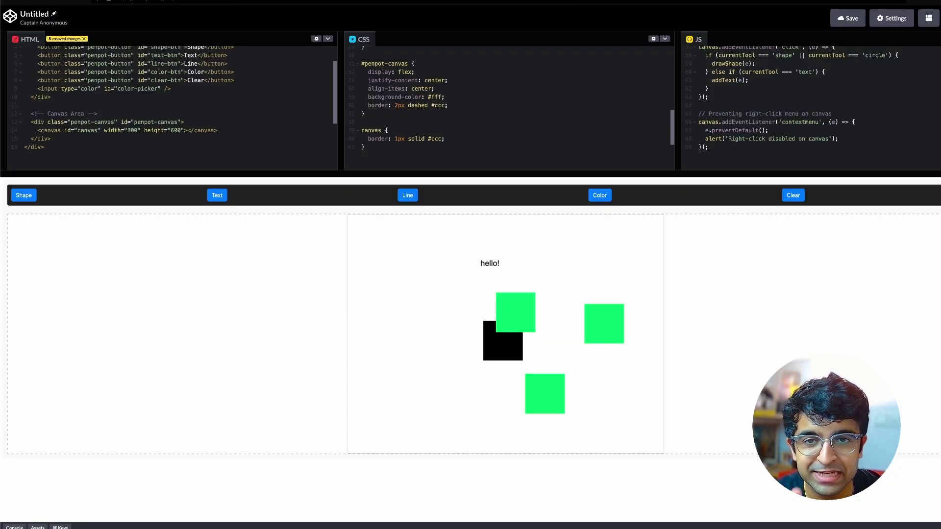
{"action": "left_click", "coordinate": [372, 294]}
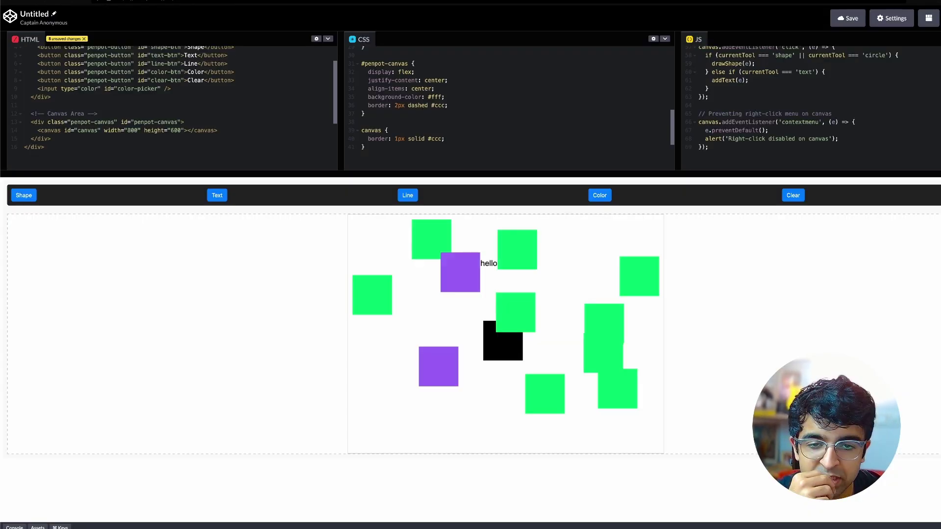
{"action": "left_click", "coordinate": [519, 390]}
{"action": "left_click", "coordinate": [610, 303]}
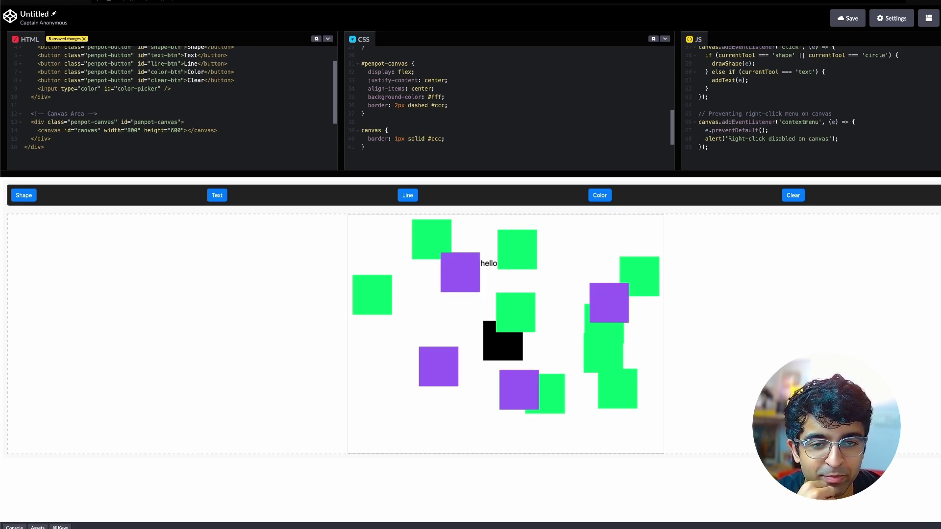
{"action": "left_click", "coordinate": [569, 269]}
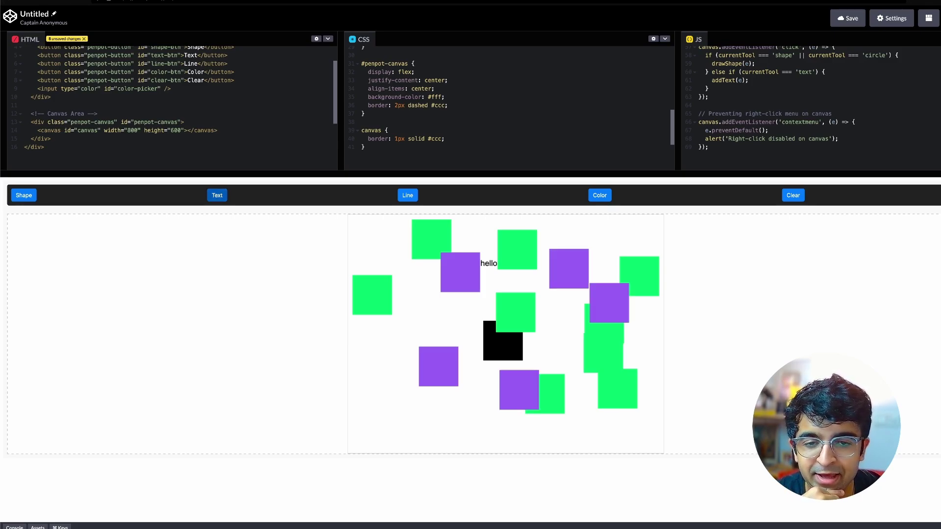
Test the Text tool by adding "Helliiwioia" to the canvas, and clear the whole canvas
{"action": "left_click", "coordinate": [217, 195]}
{"action": "left_click", "coordinate": [421, 314]}
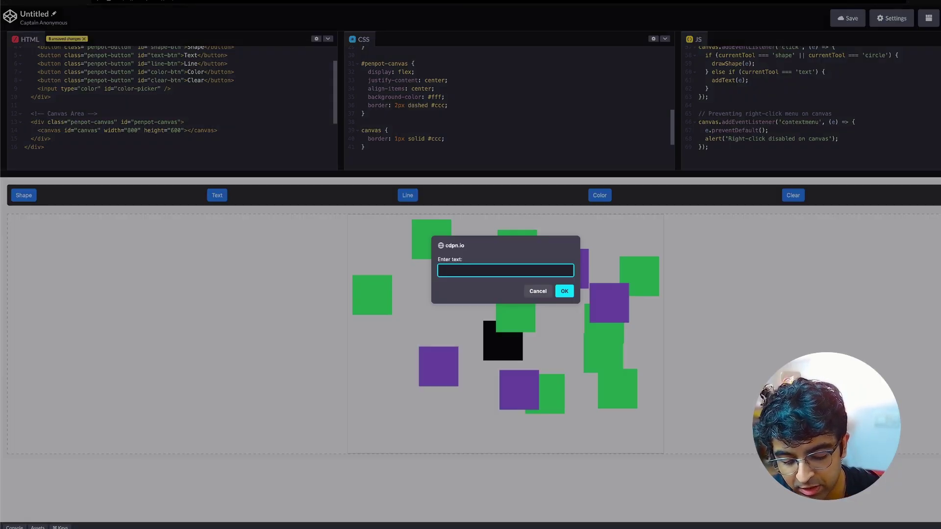
{"action": "type", "text": "Helliiwioia"}
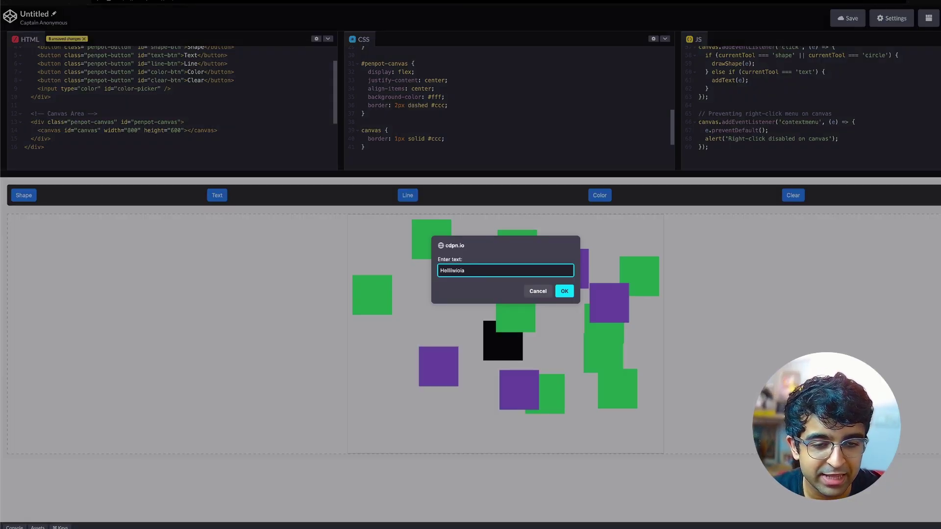
{"action": "key", "text": "Return"}
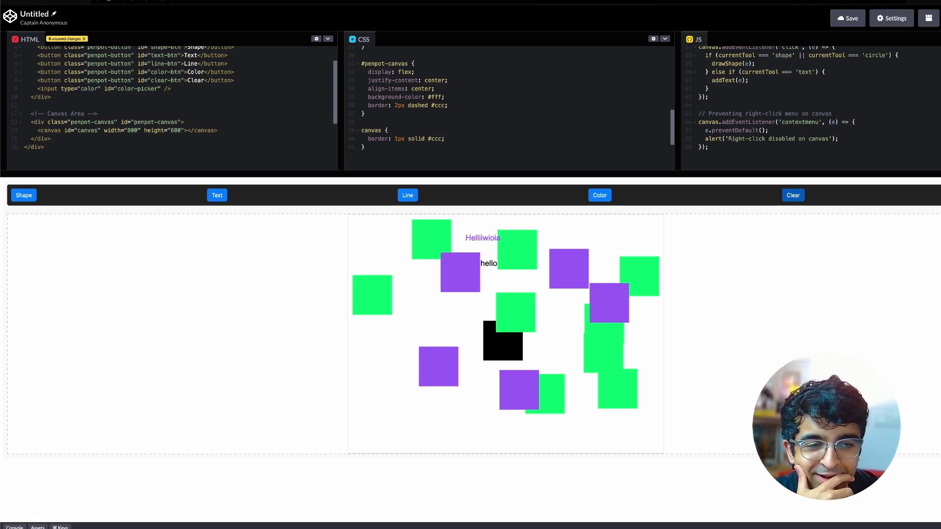
{"action": "left_click", "coordinate": [793, 195]}
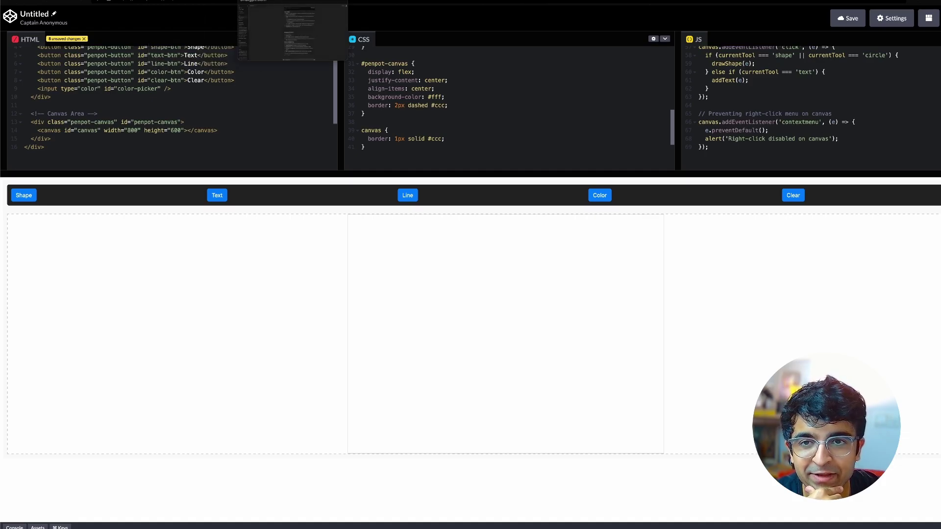
Switch to ChatGPT and review the How it Works, Deploying on CodePen and Further Enhancements sections below the code
{"action": "left_click", "coordinate": [279, 1]}
{"action": "scroll", "coordinate": [565, 265], "scroll_direction": "up", "scroll_amount": 20}
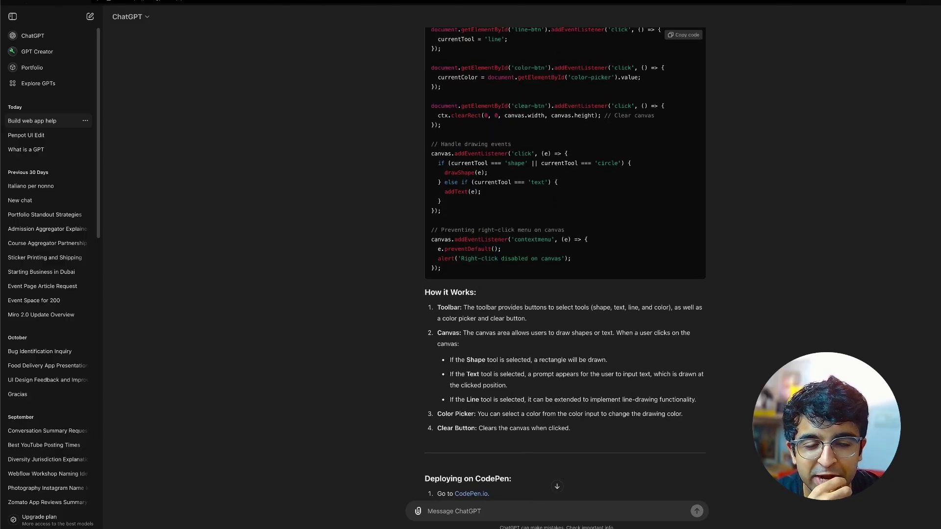
{"action": "scroll", "coordinate": [565, 265], "scroll_direction": "down", "scroll_amount": 20}
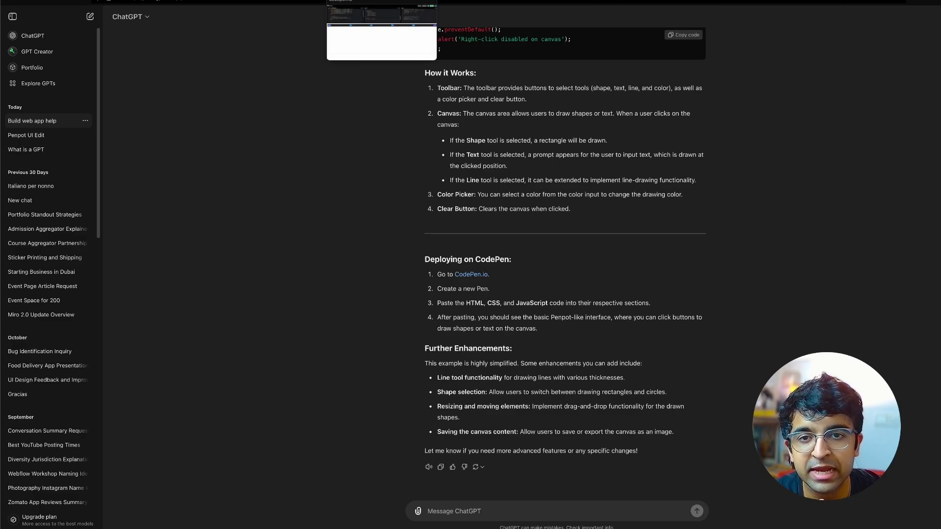
Switch back to CodePen and enlarge the preview area by reducing the height of the code editors
{"action": "left_click", "coordinate": [361, 0]}
{"action": "key", "text": "ctrl+Tab"}
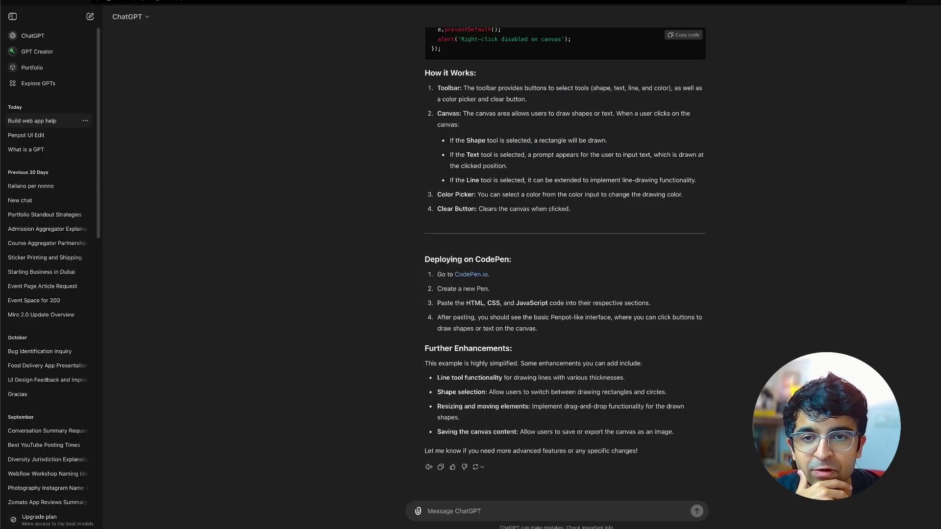
{"action": "key", "text": "ctrl+shift+Tab"}
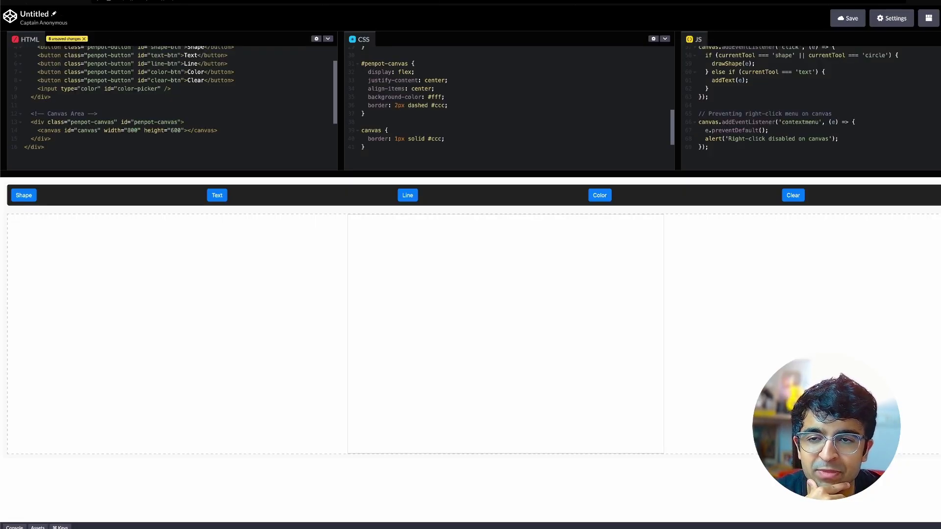
{"action": "left_click_drag", "start_coordinate": [471, 173], "coordinate": [471, 84]}
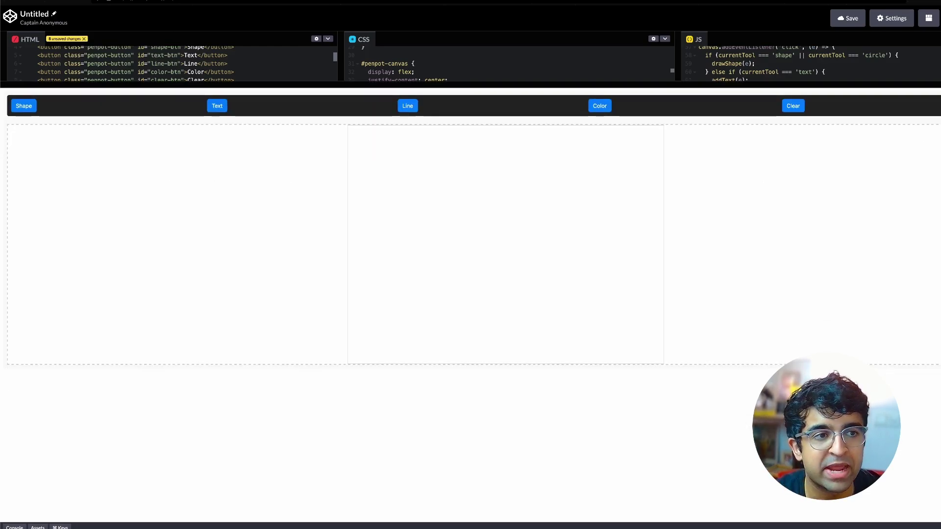
Dismiss the text entry prompt without adding text and place three purple squares on the empty canvas with the Shape tool
{"action": "left_click", "coordinate": [600, 106]}
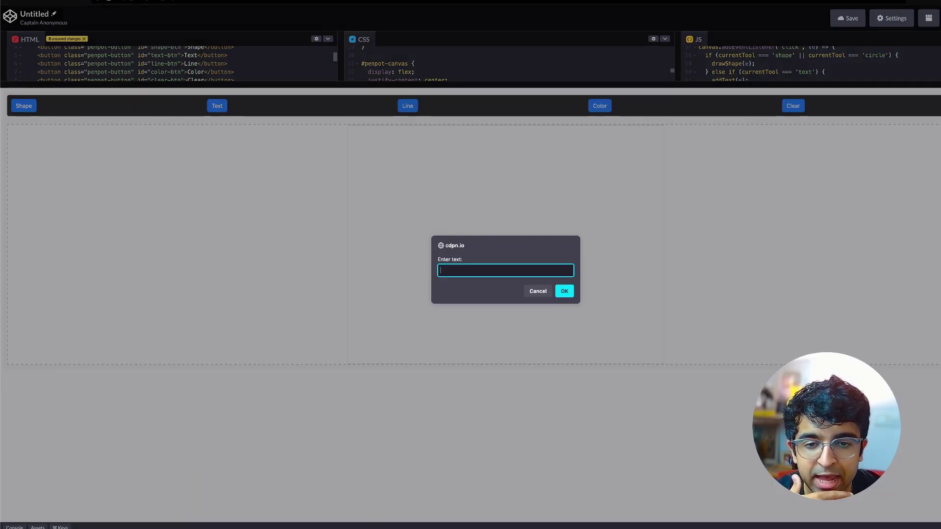
{"action": "left_click", "coordinate": [538, 291]}
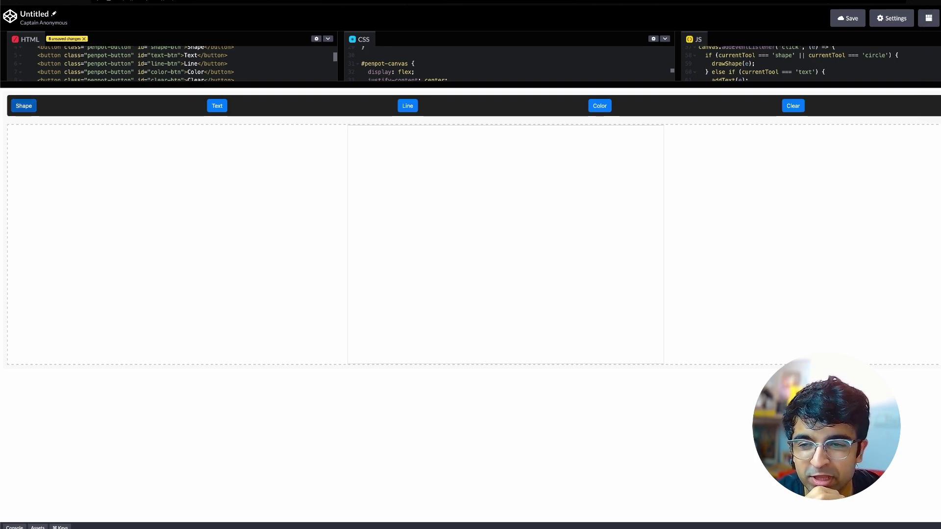
{"action": "left_click", "coordinate": [447, 195]}
{"action": "left_click", "coordinate": [625, 259]}
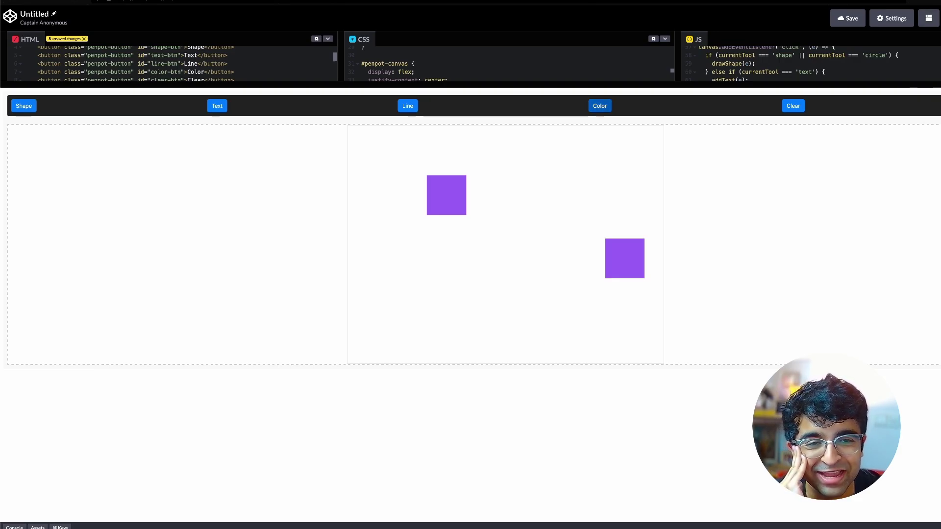
{"action": "left_click", "coordinate": [633, 184]}
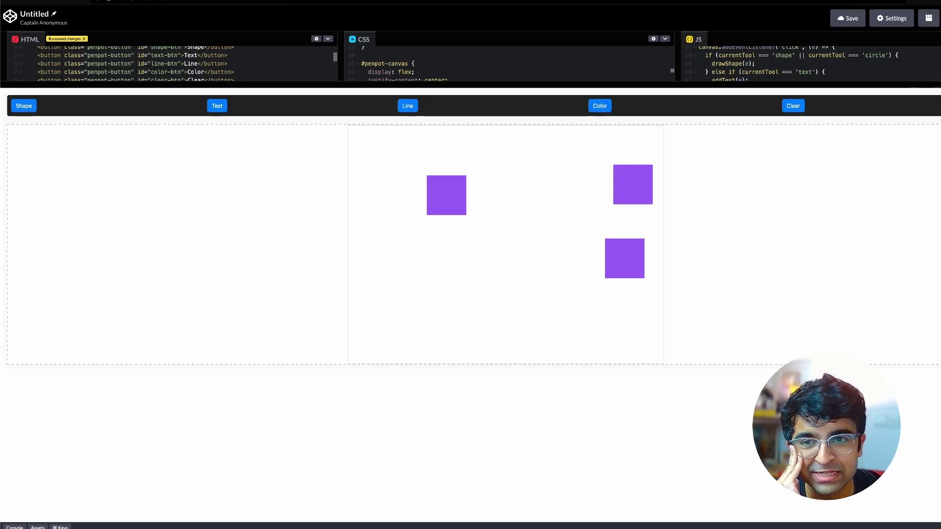